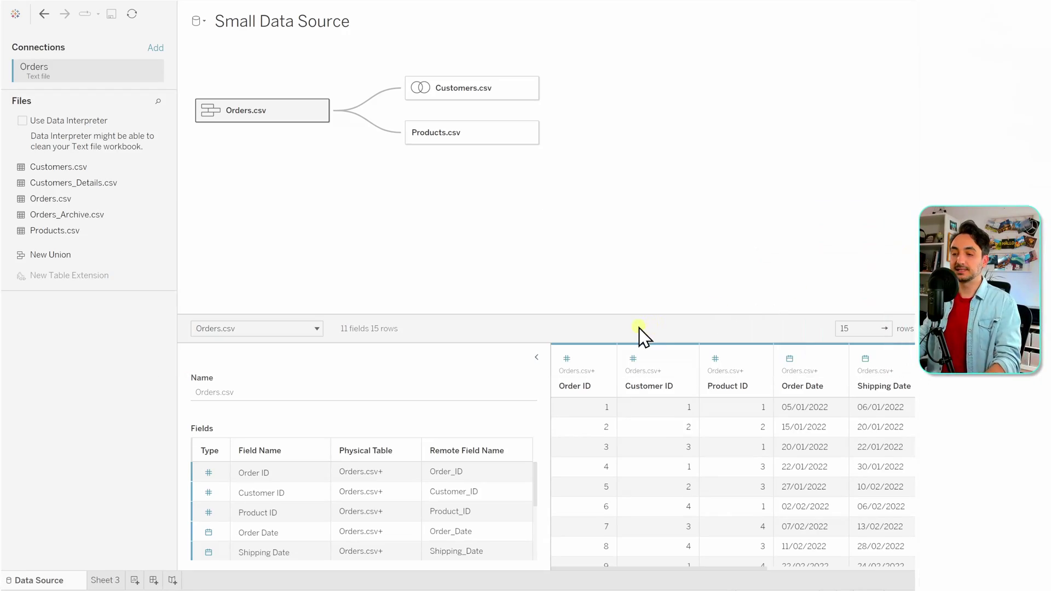
In Sheet 3, rename the Shipping Date field of the Orders.csv table to ShippingDate
left_click(103, 580)
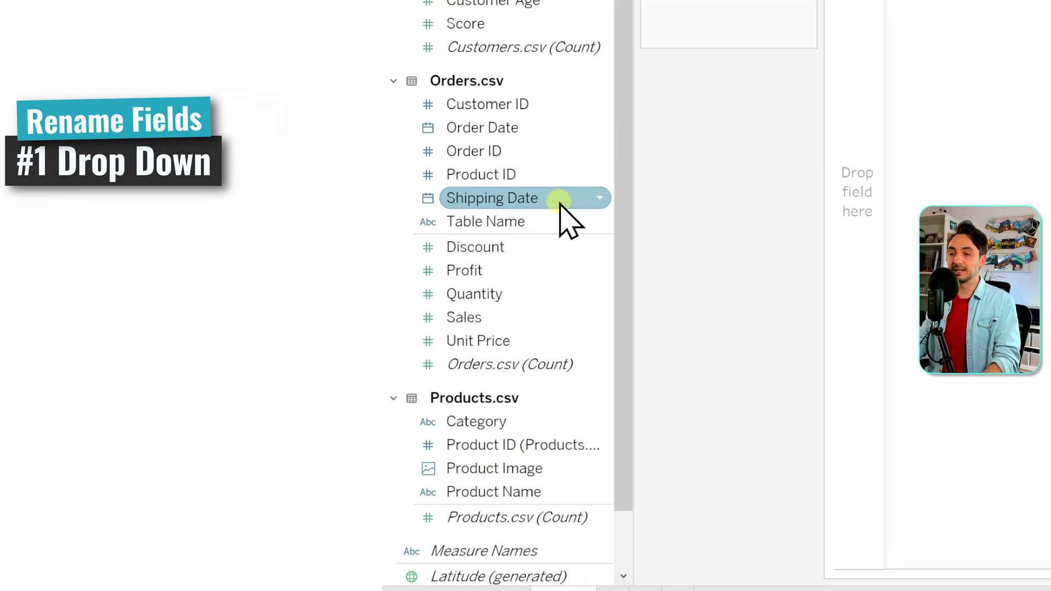
right_click(559, 198)
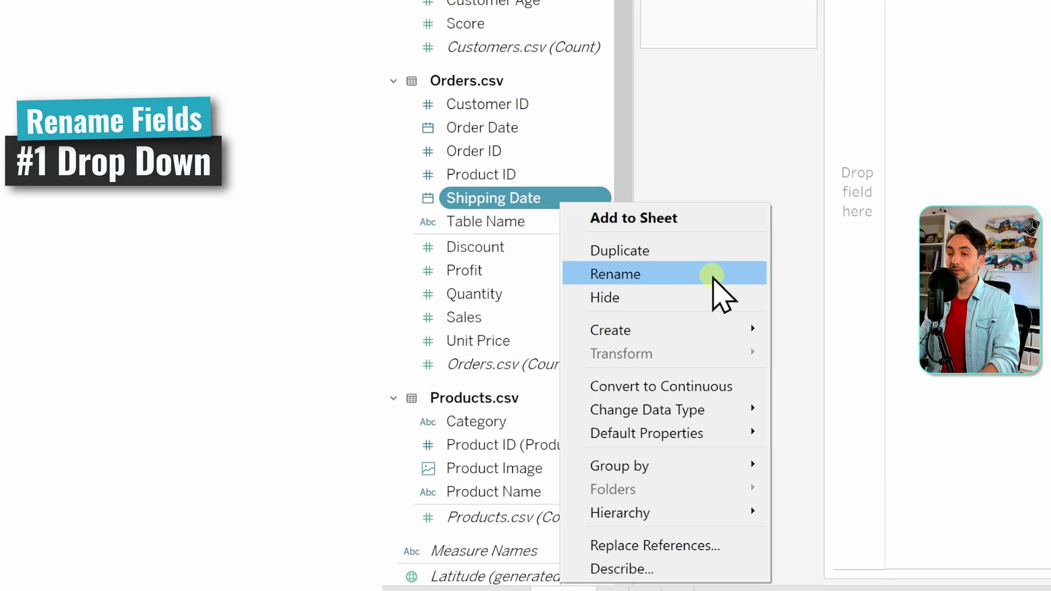
left_click(713, 277)
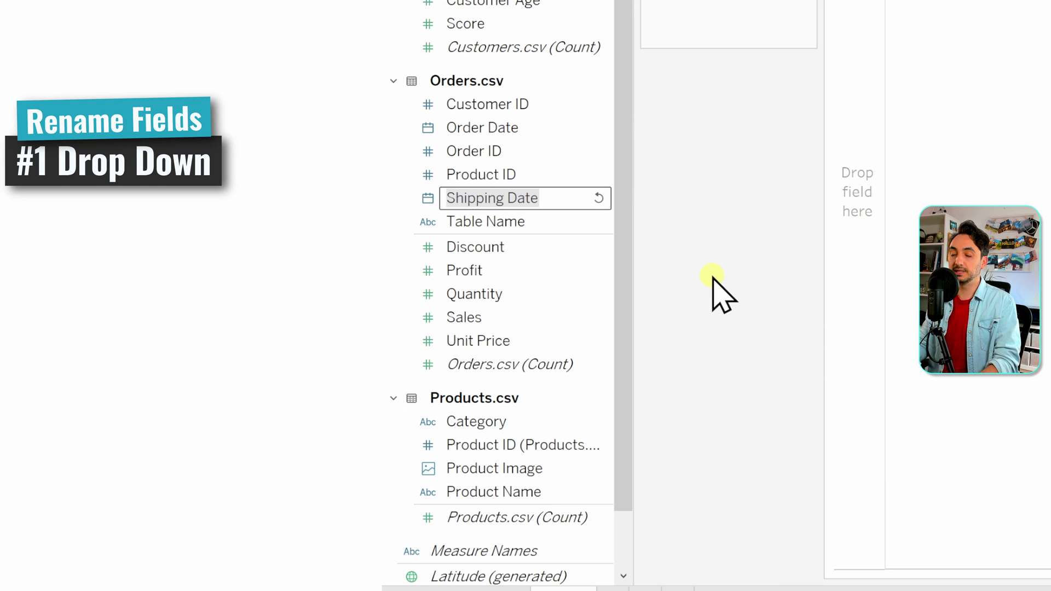
left_click(508, 197)
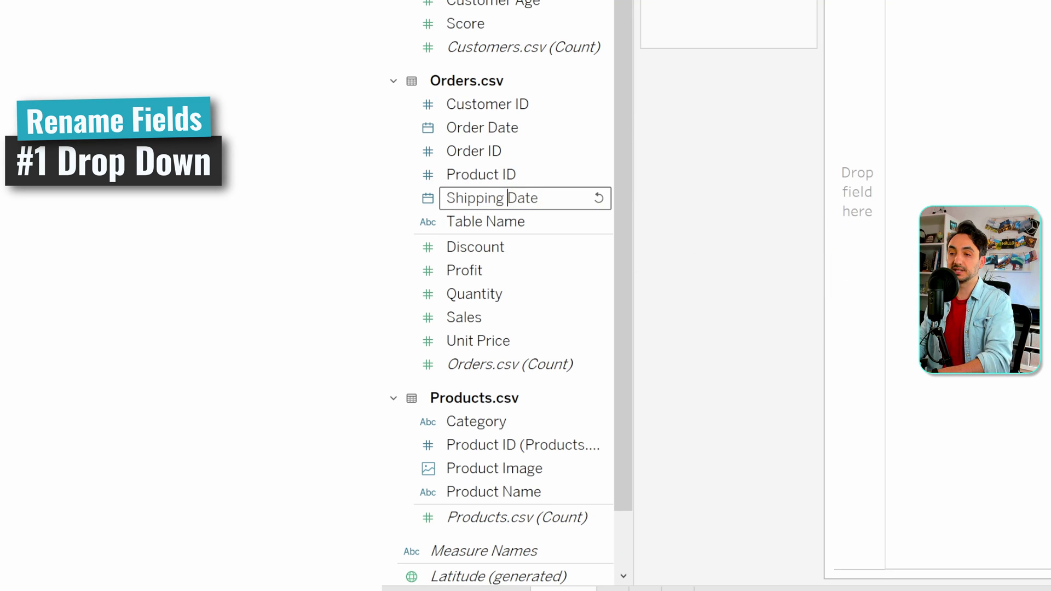
key("BackSpace")
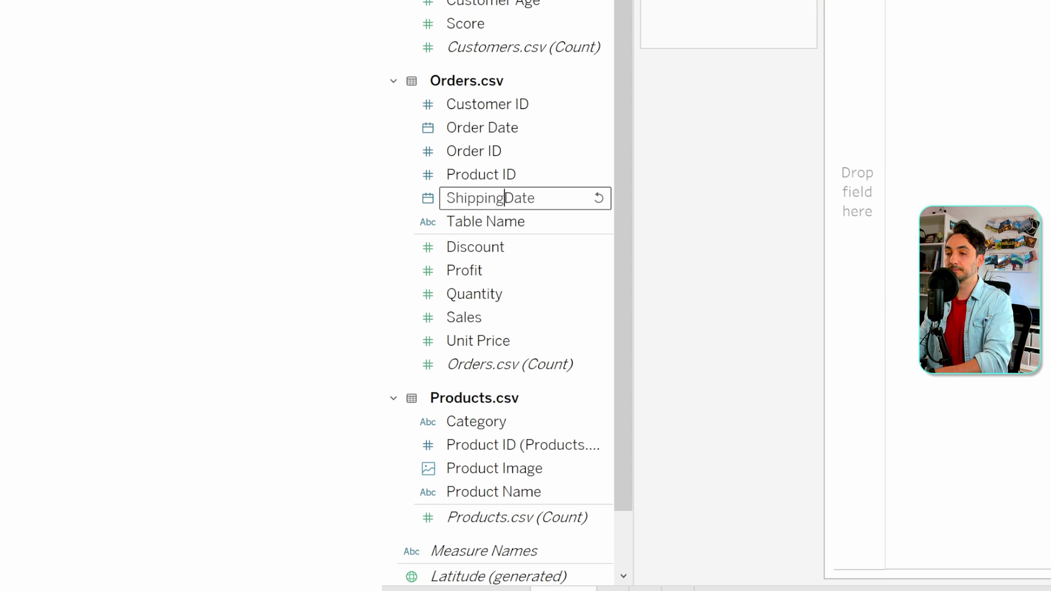
left_click(565, 200)
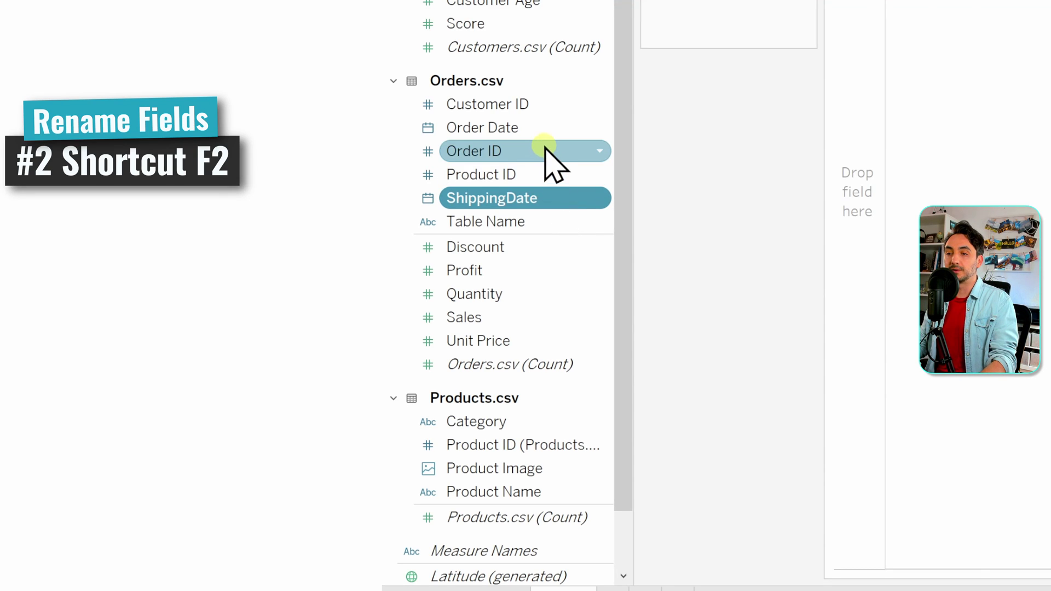
Rename the Order Date field of the Orders.csv table to OrderDate
left_click(545, 130)
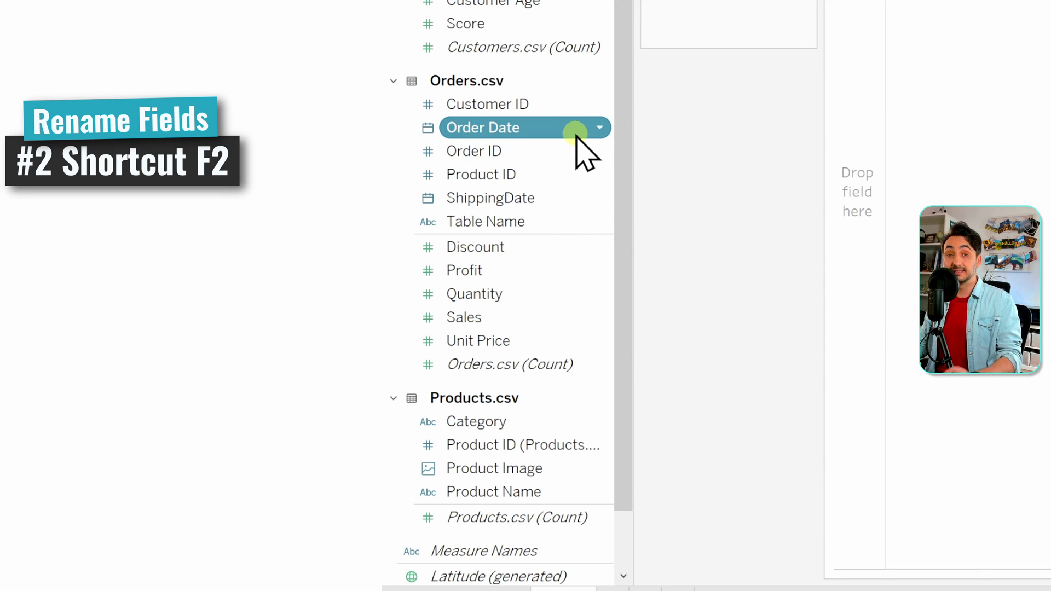
key("F2")
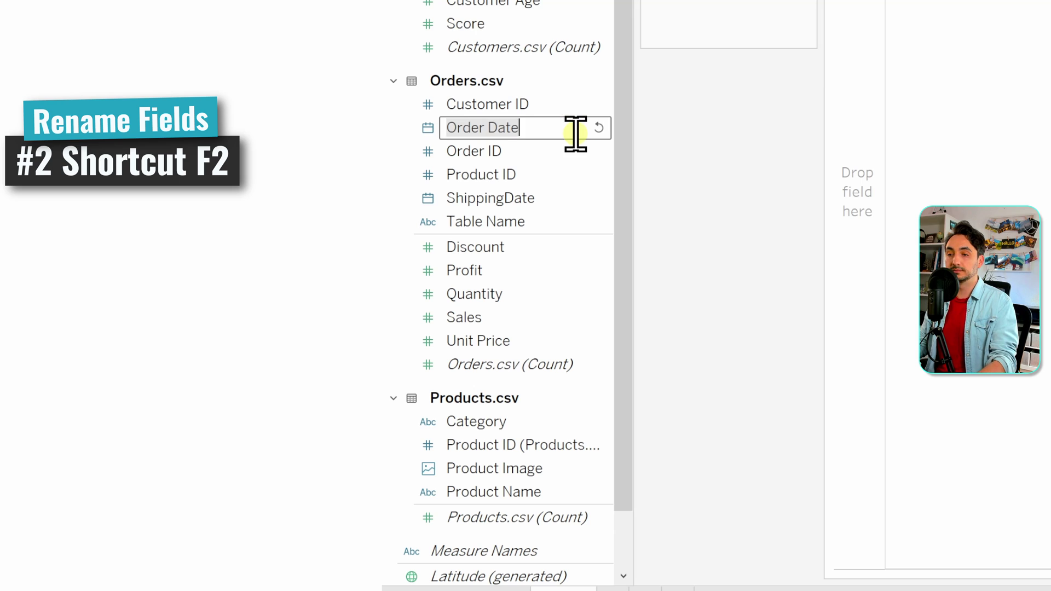
left_click(489, 128)
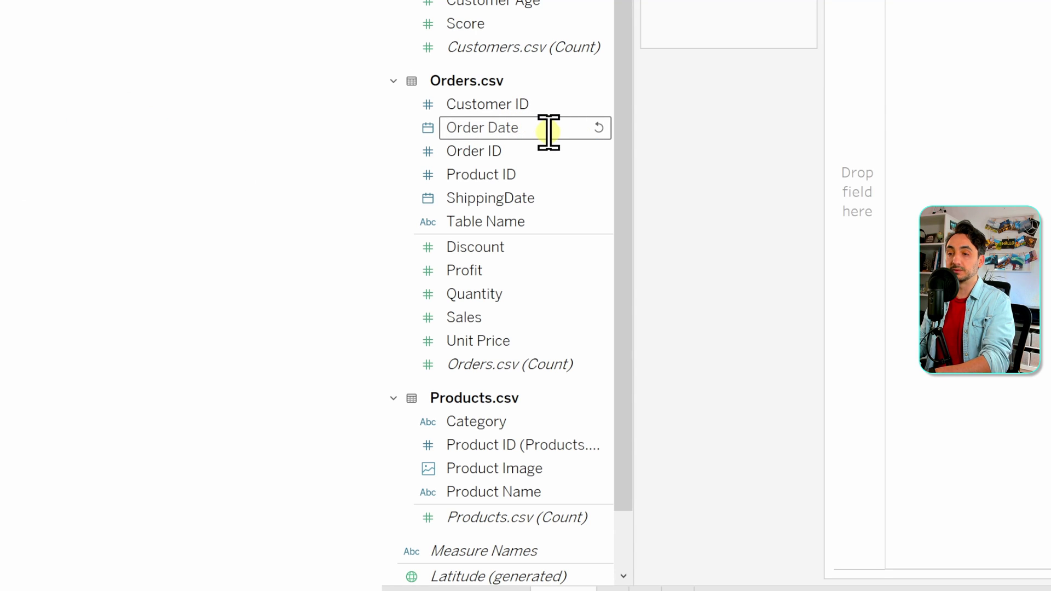
key("BackSpace")
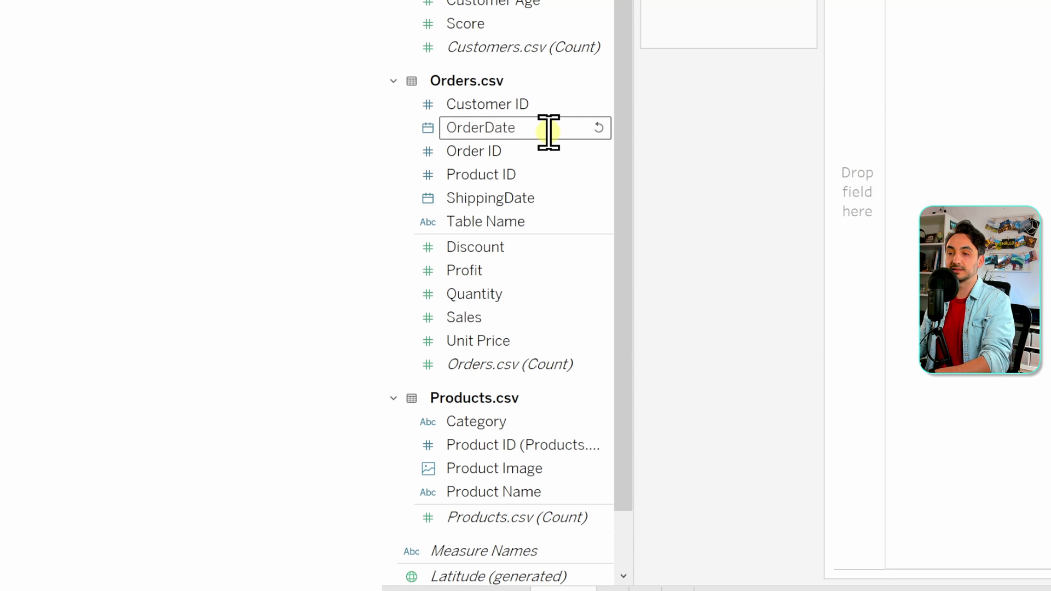
key("Return")
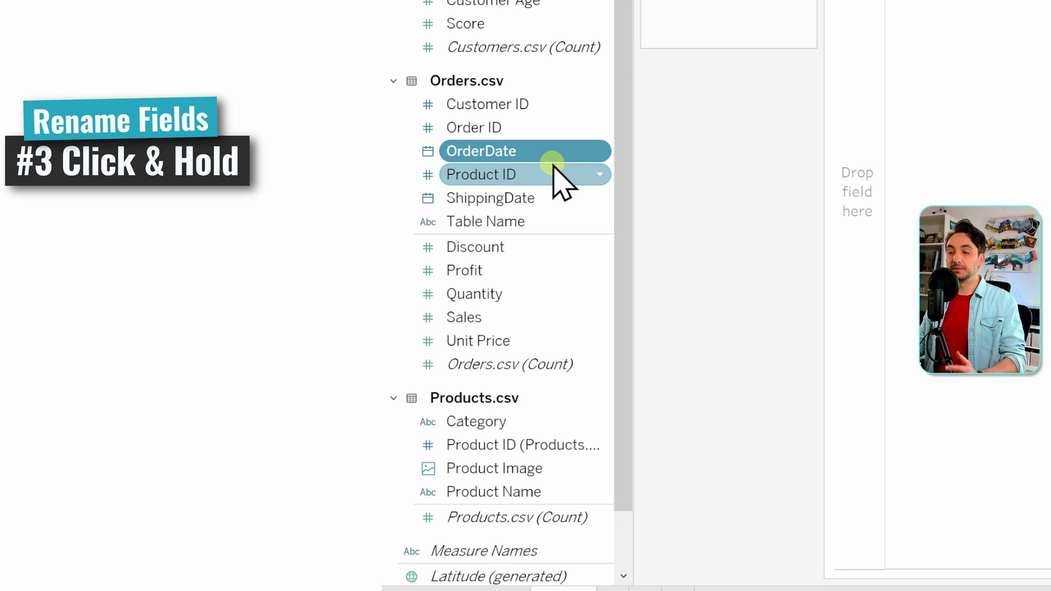
Rename the Unit Price field of the Orders.csv table to UnitPrice
left_click(542, 344)
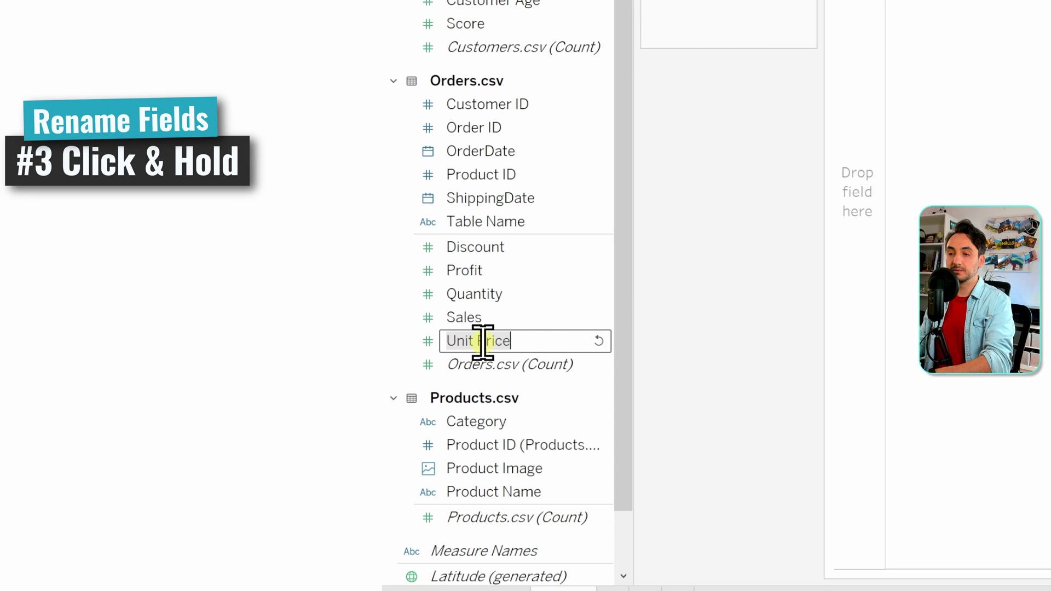
left_click(481, 341)
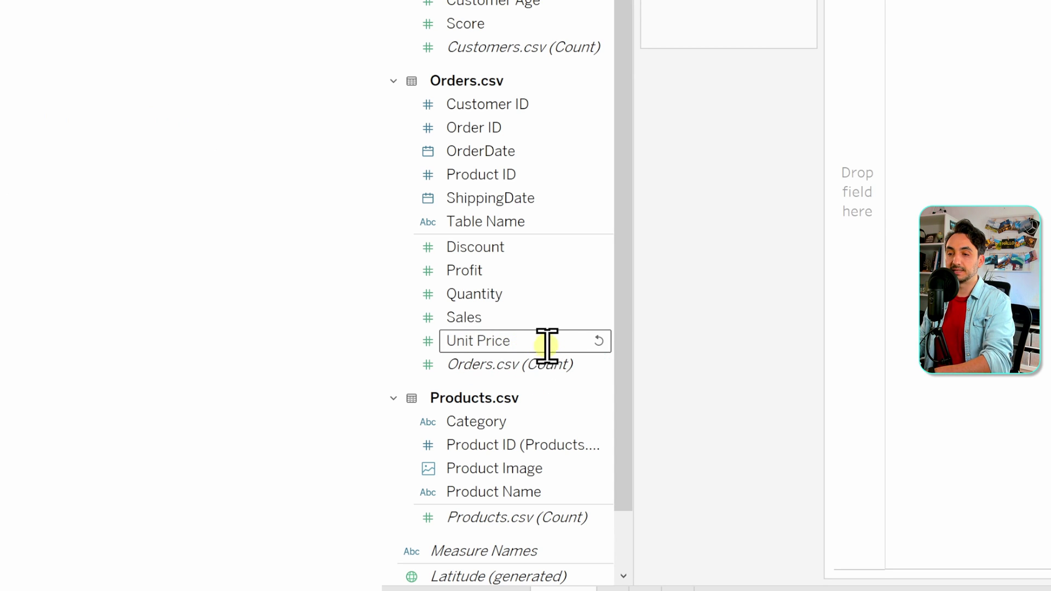
key("BackSpace")
key("Return")
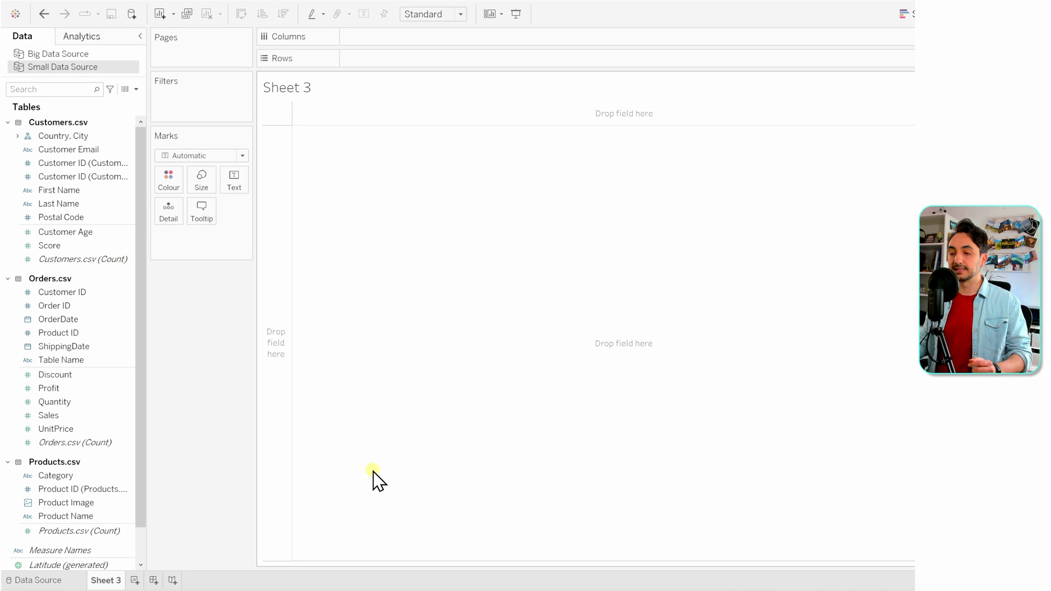
On the Data Source page, rename the Order ID column of Orders.csv to OrderID in the data preview
left_click(32, 580)
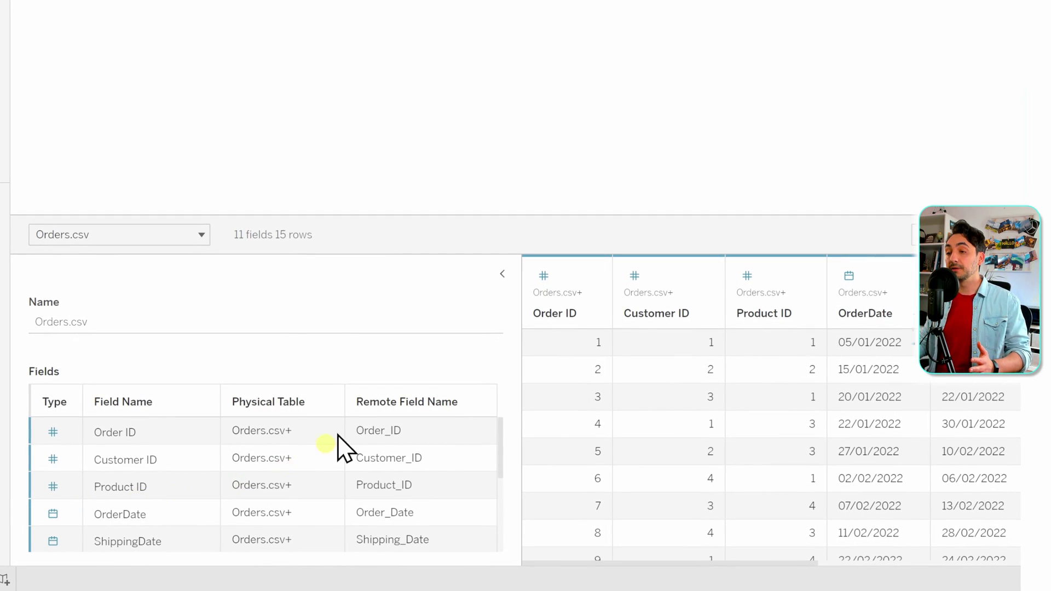
mouse_move(697, 304)
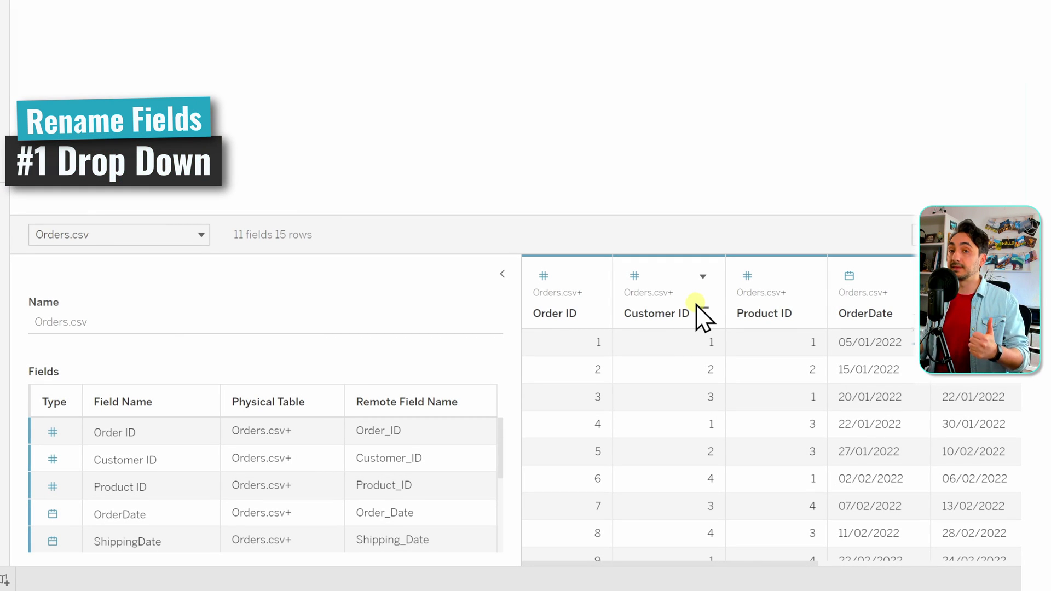
mouse_move(605, 344)
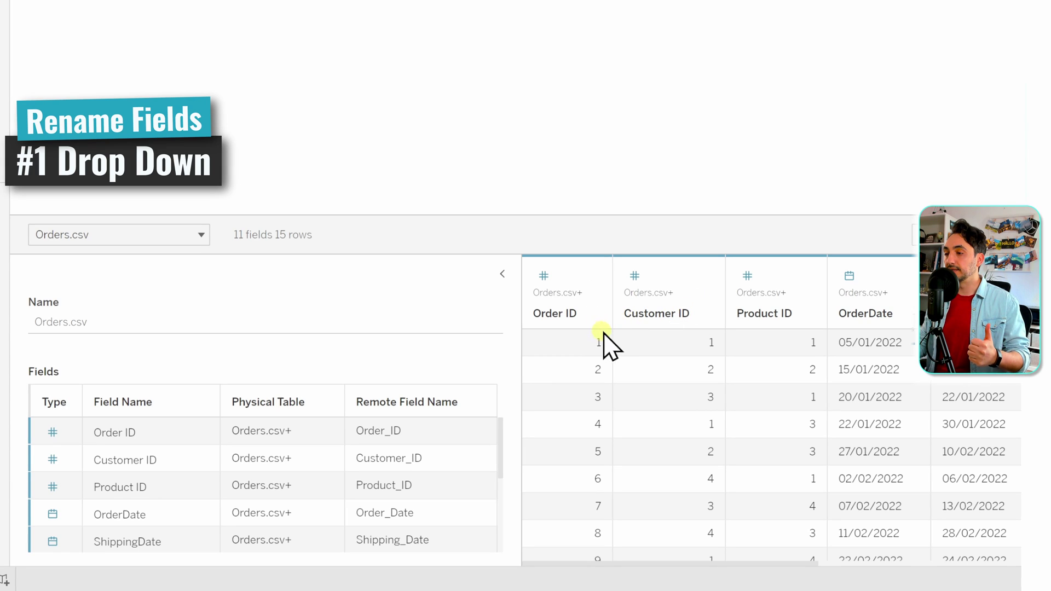
right_click(567, 315)
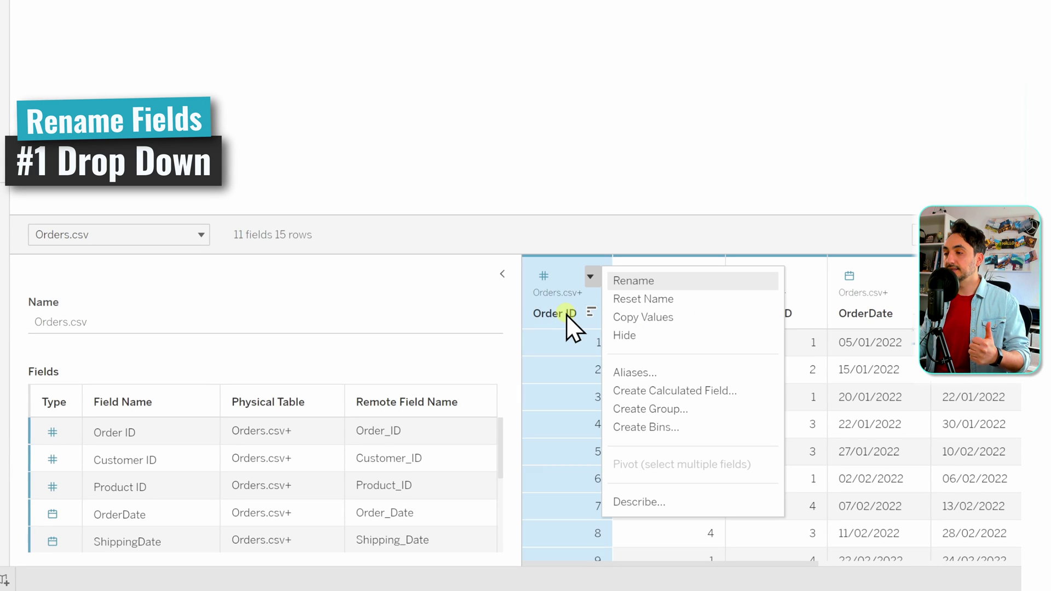
left_click(657, 285)
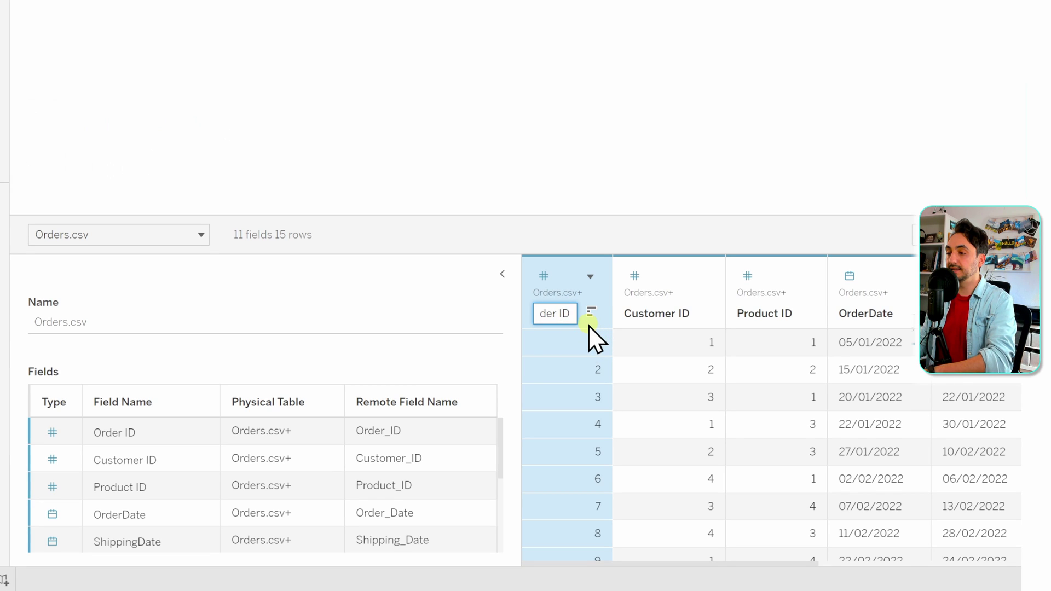
key("BackSpace")
key("Return")
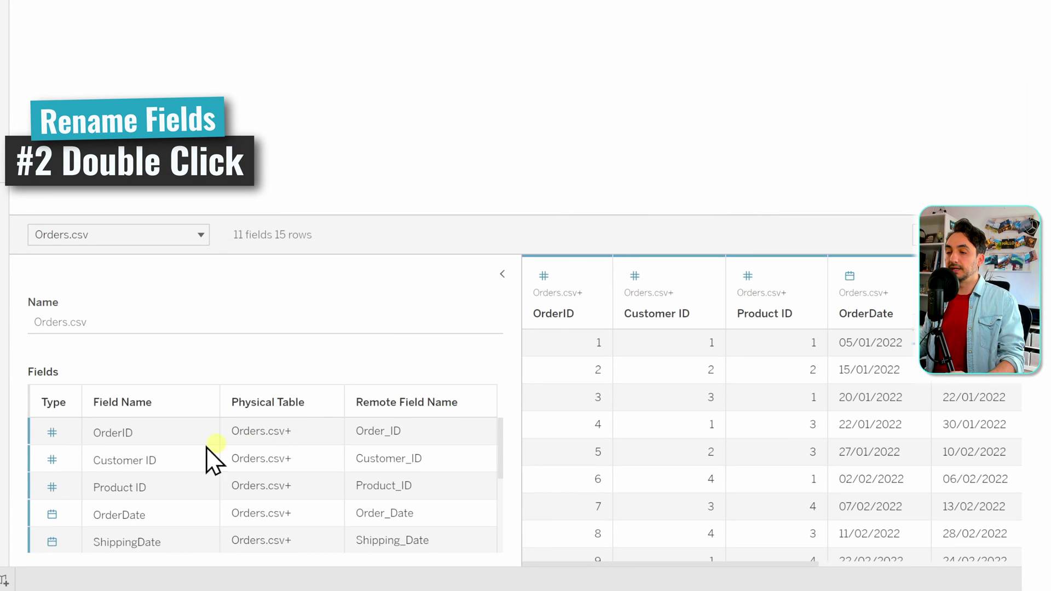
Rename the Customer ID field to CustomerID in the Orders.csv field list
double_click(153, 464)
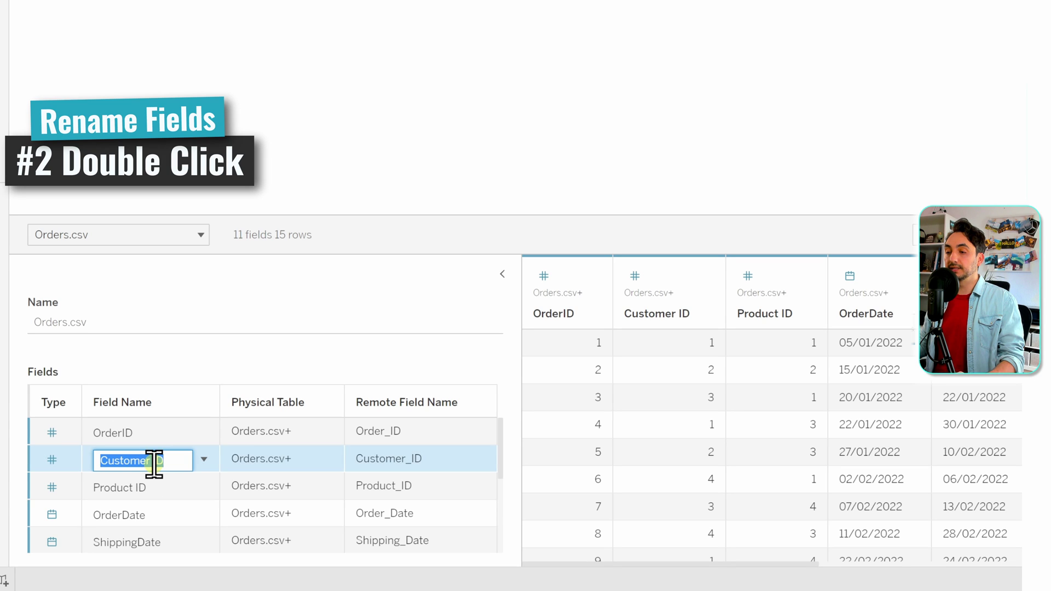
left_click(155, 461)
key("BackSpace")
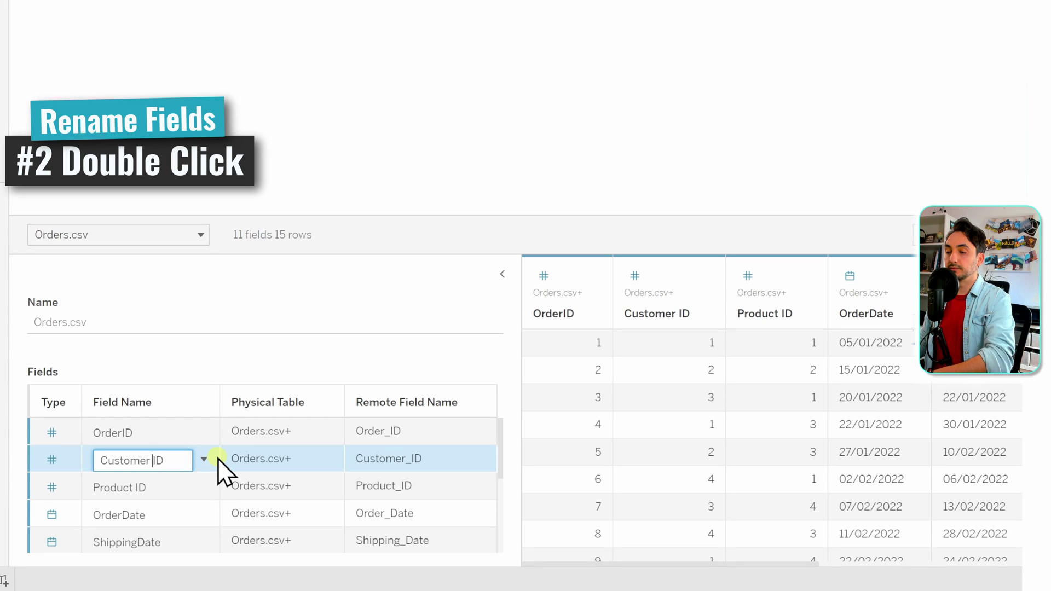
key("Return")
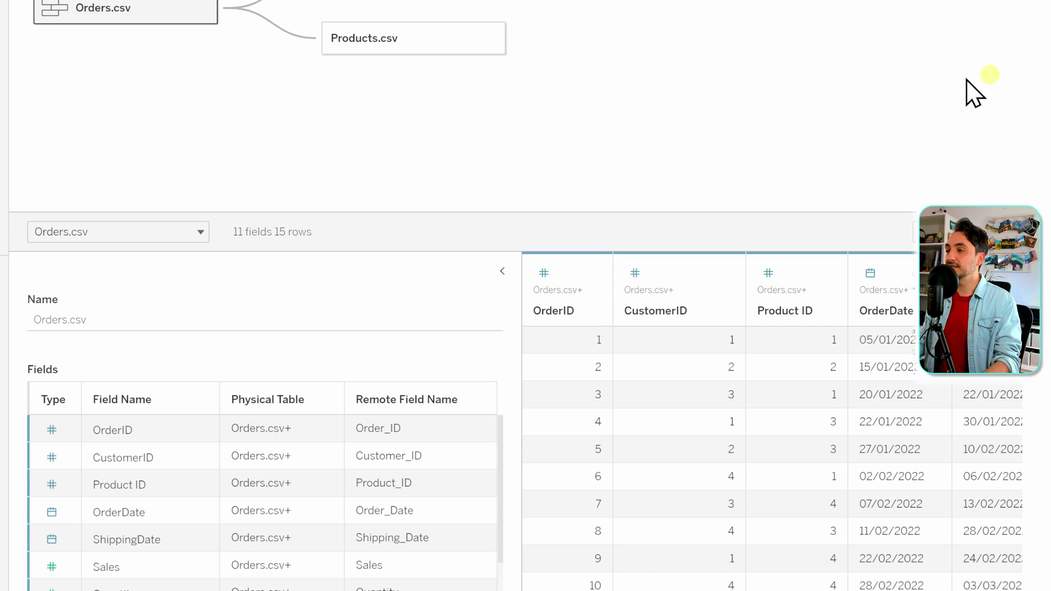
Reset the CustomerID column of Orders.csv to its original source name, Customer_ID
right_click(684, 312)
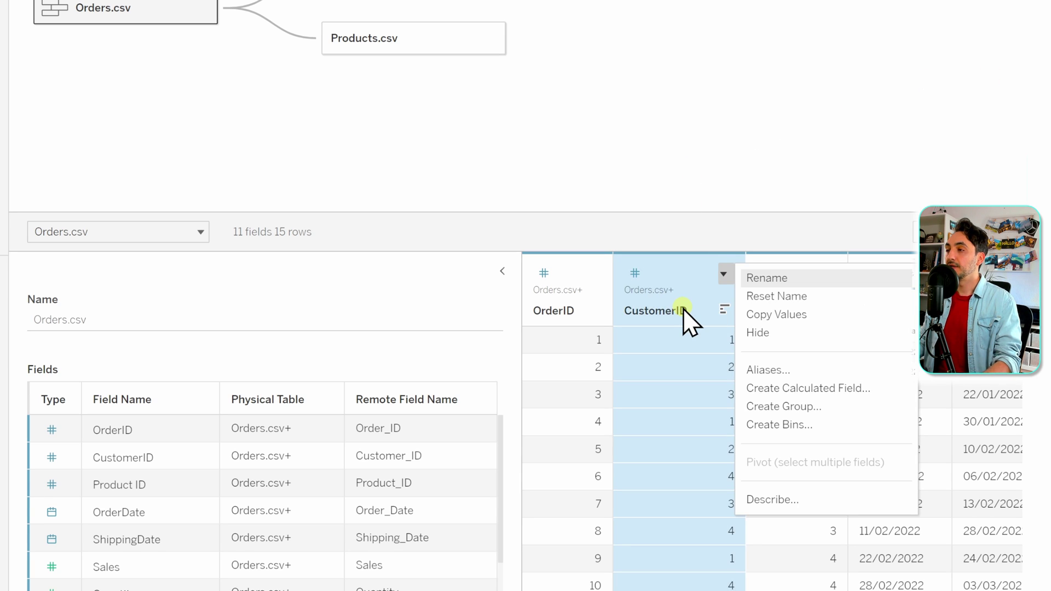
left_click(870, 301)
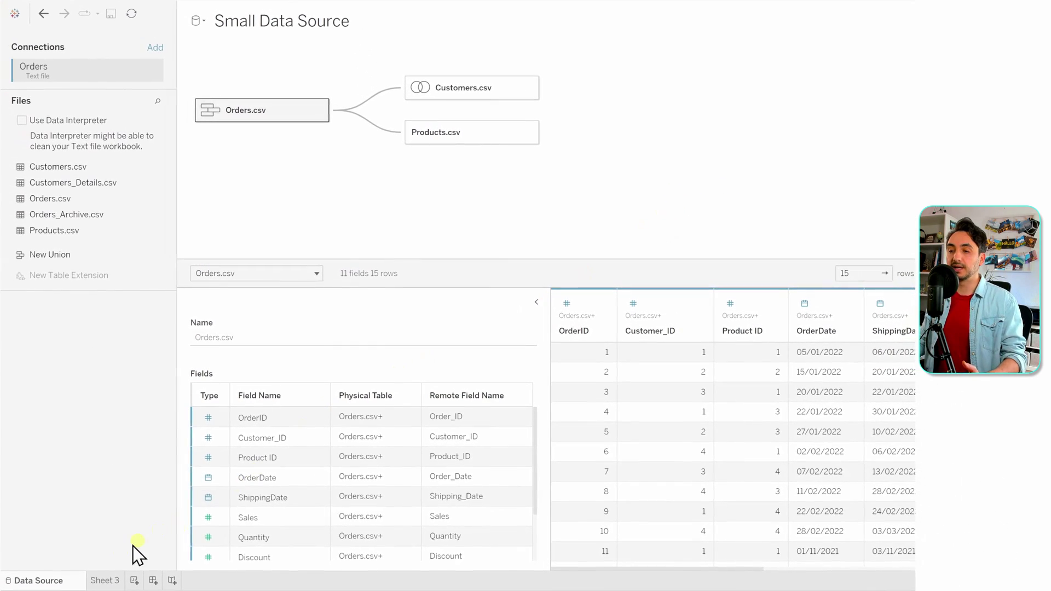
In Sheet 3, restore the OrderDate field of Orders.csv to its original source name, Order_Date
left_click(105, 581)
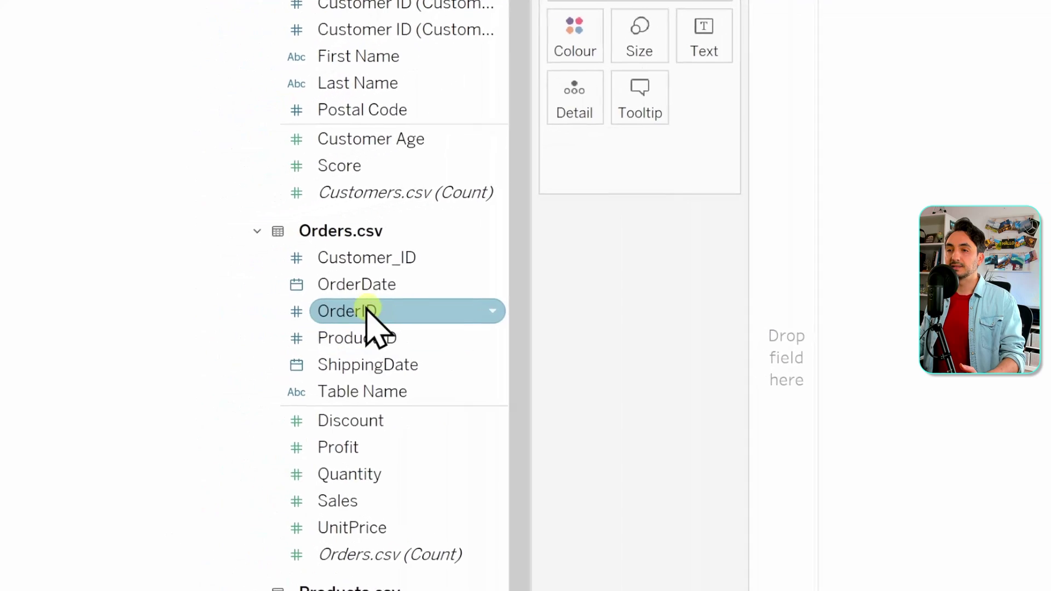
left_click(437, 284)
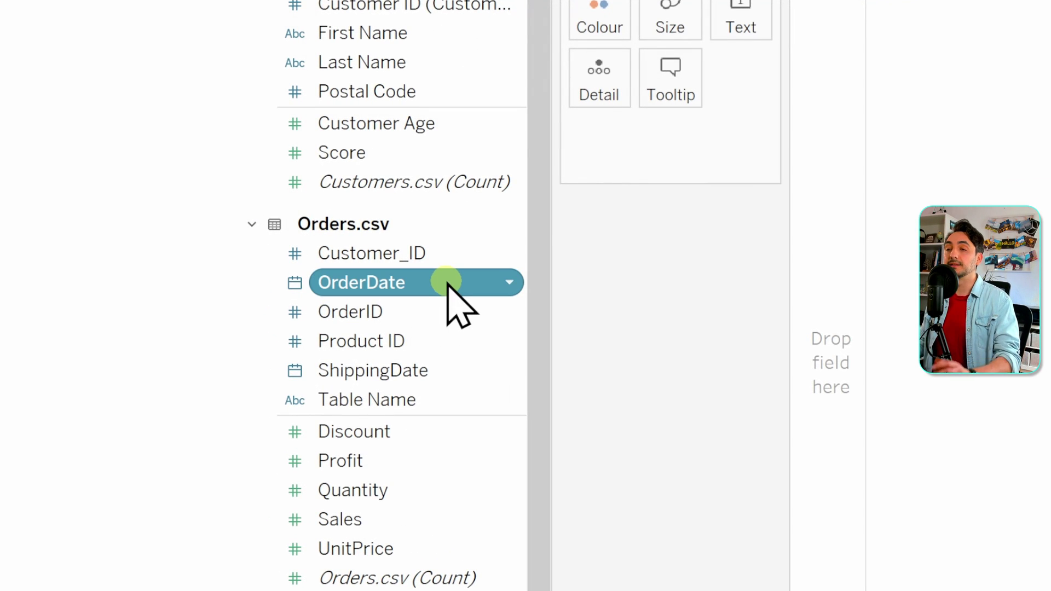
right_click(448, 283)
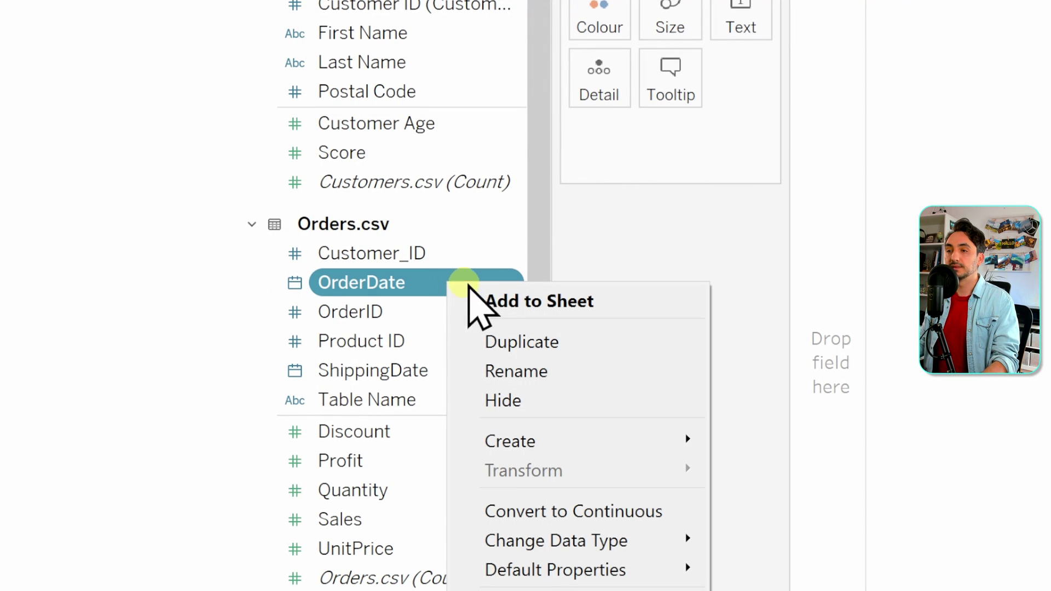
left_click(532, 368)
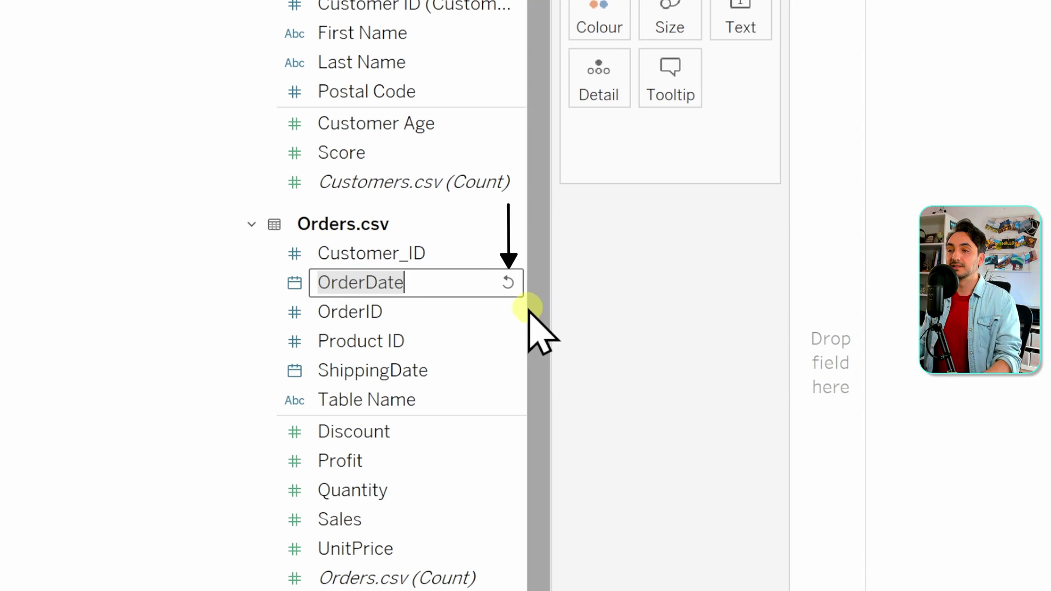
type("Order_Date")
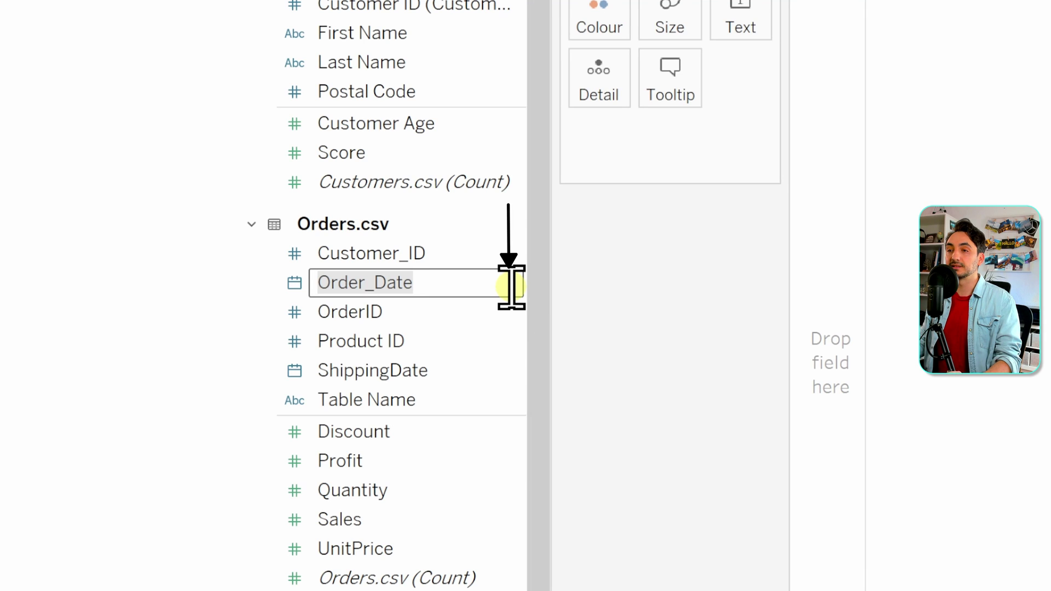
key("Return")
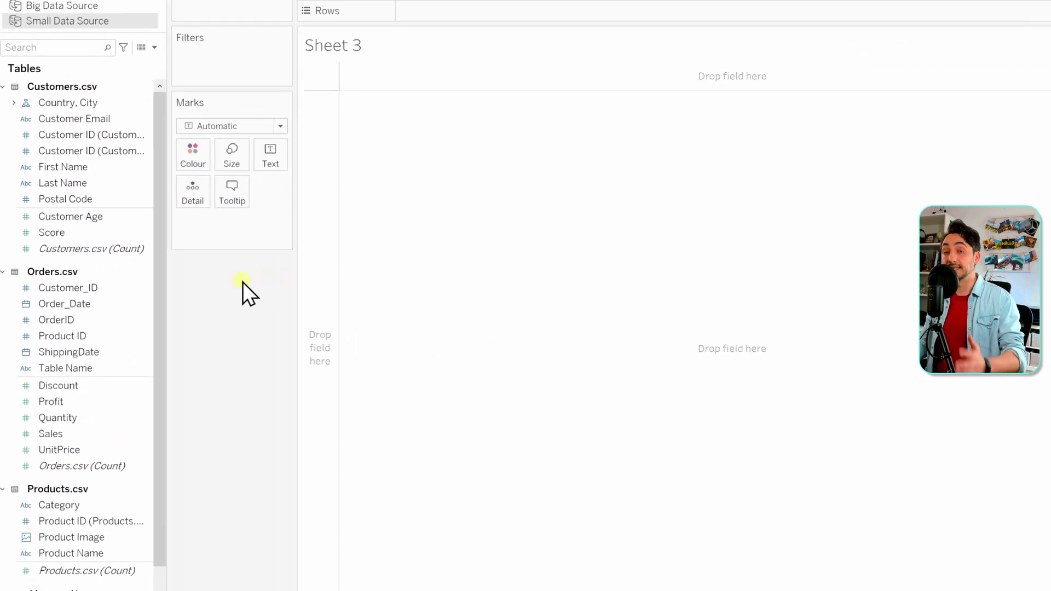
On the Data Source page, reset the OrderID, ShippingDate and UnitPrice fields of Orders.csv together to their original source names
left_click(52, 581)
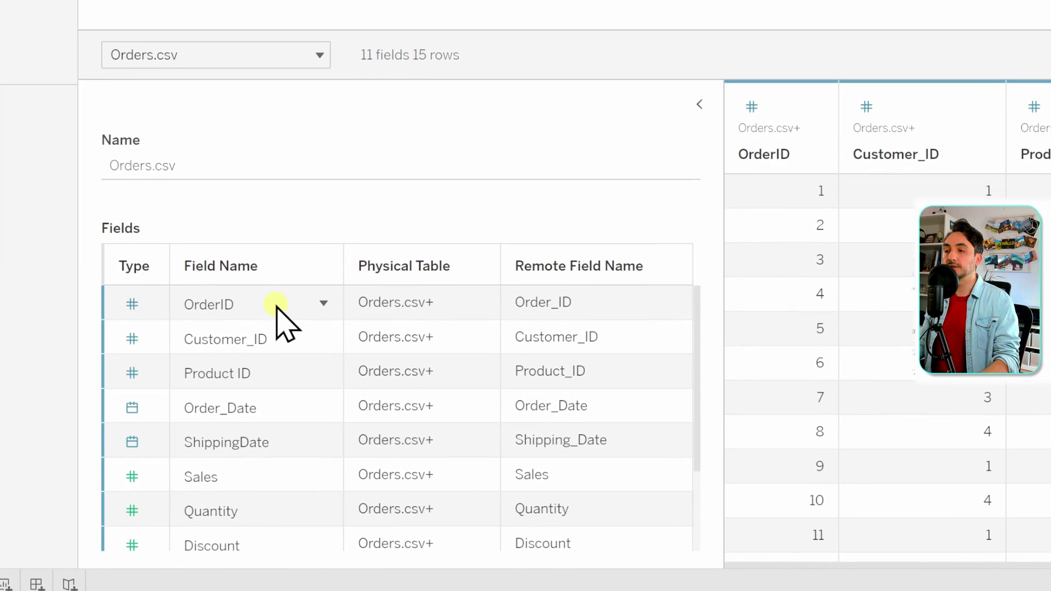
left_click(276, 307)
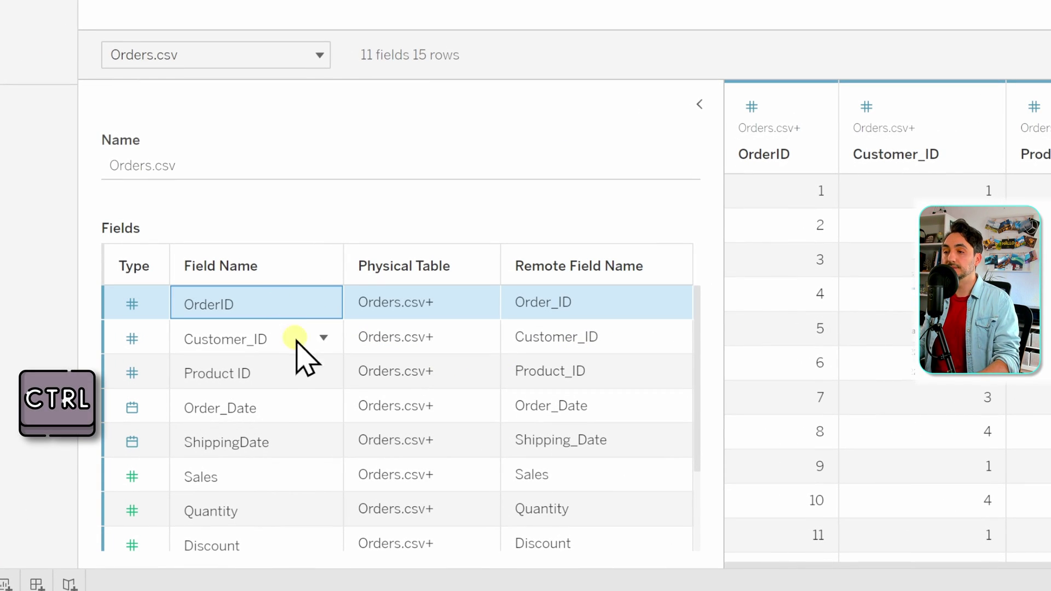
left_click(277, 443, "ctrl")
scroll(290, 420, "down", 2)
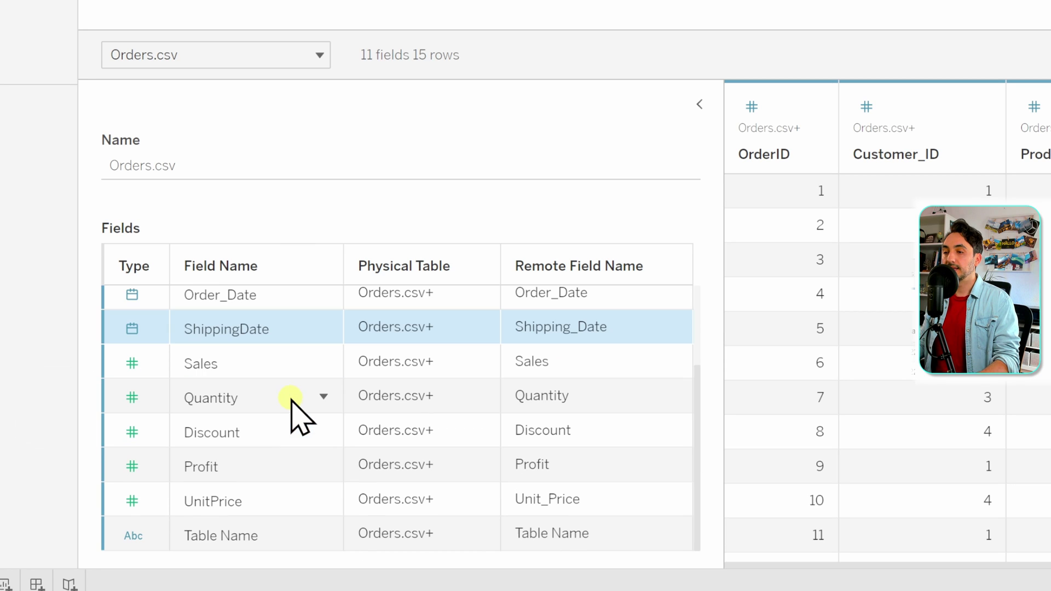
left_click(281, 500, "ctrl")
right_click(280, 499)
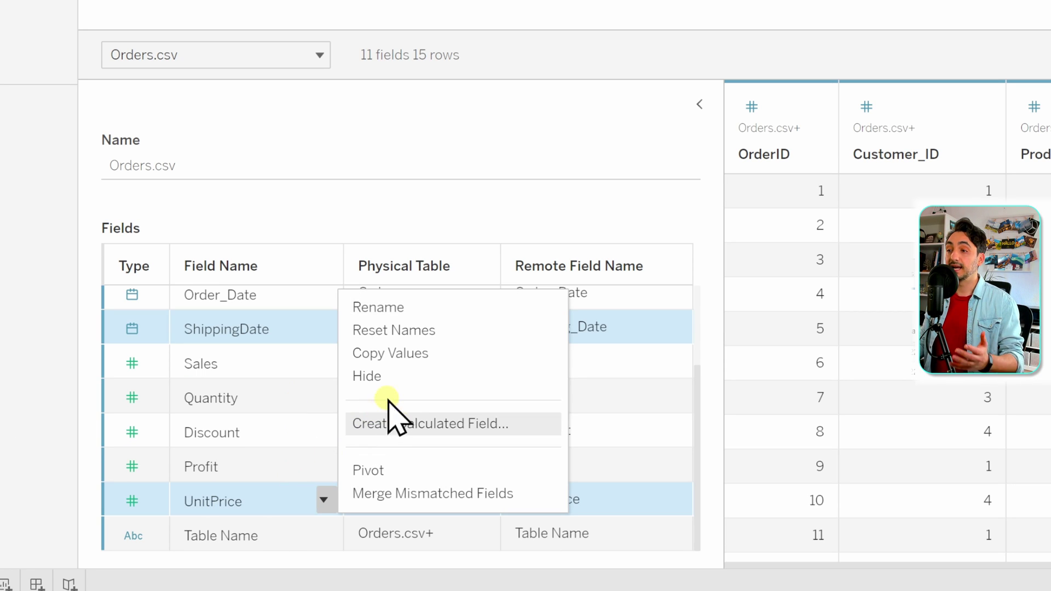
left_click(472, 334)
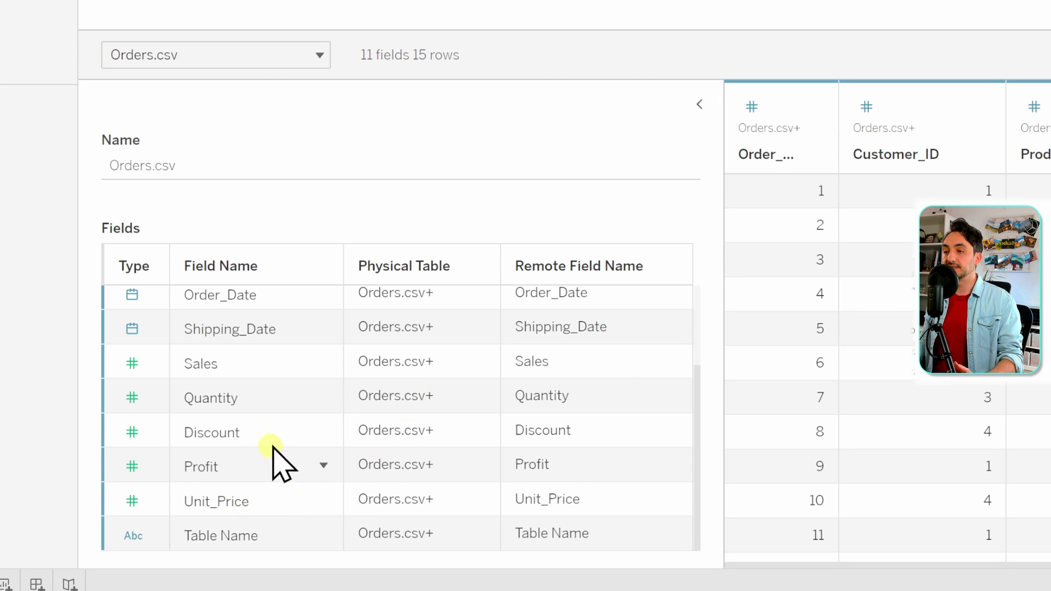
scroll(279, 465, "up", 4)
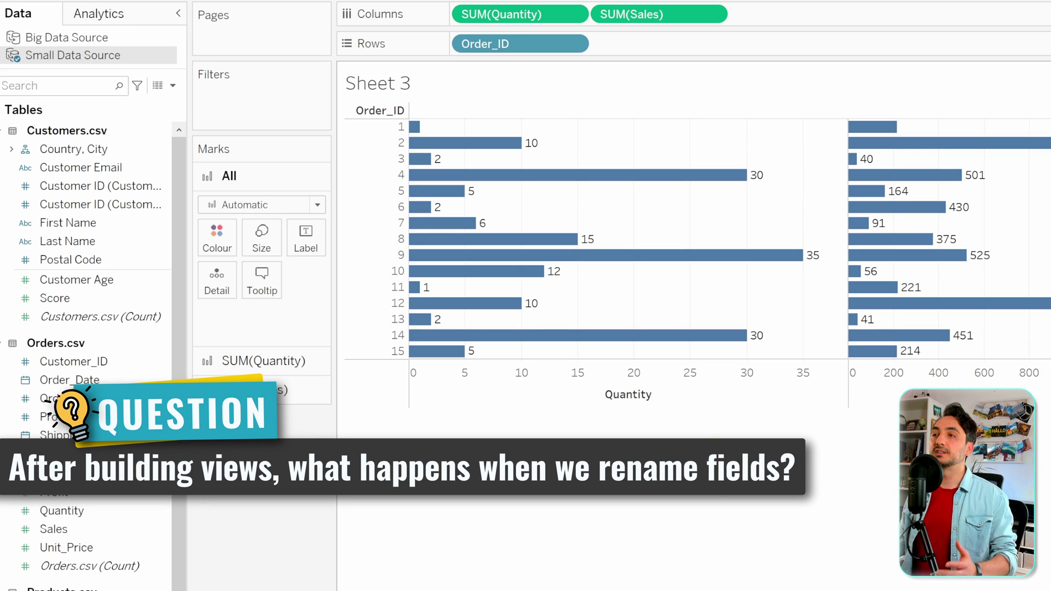
In Sheet 3, rename the Order_ID field of Orders.csv to OrderID
mouse_move(412, 137)
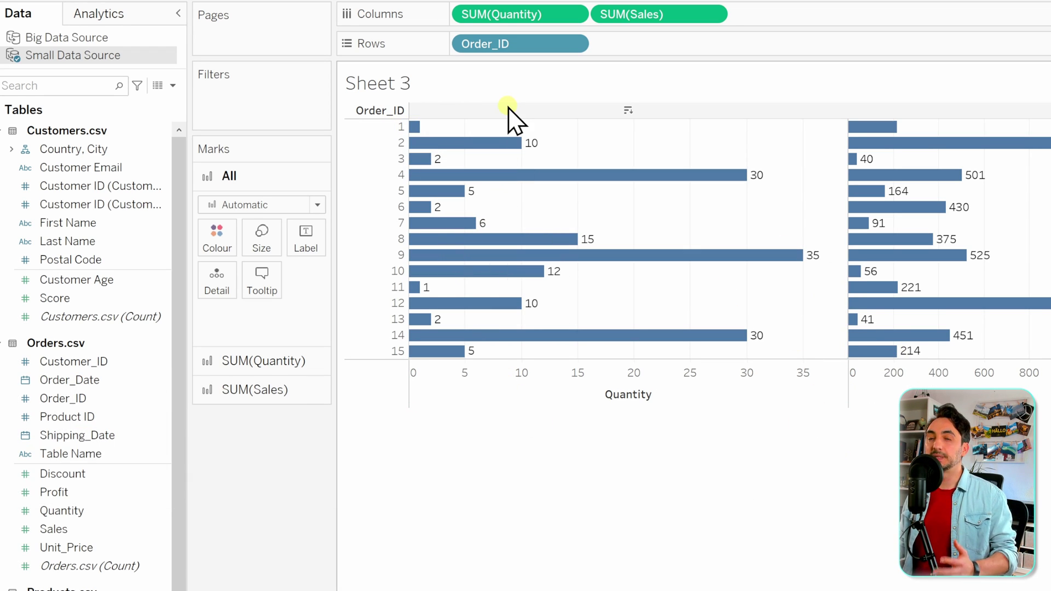
left_click(39, 400)
key("F2")
left_click(76, 398)
key("BackSpace")
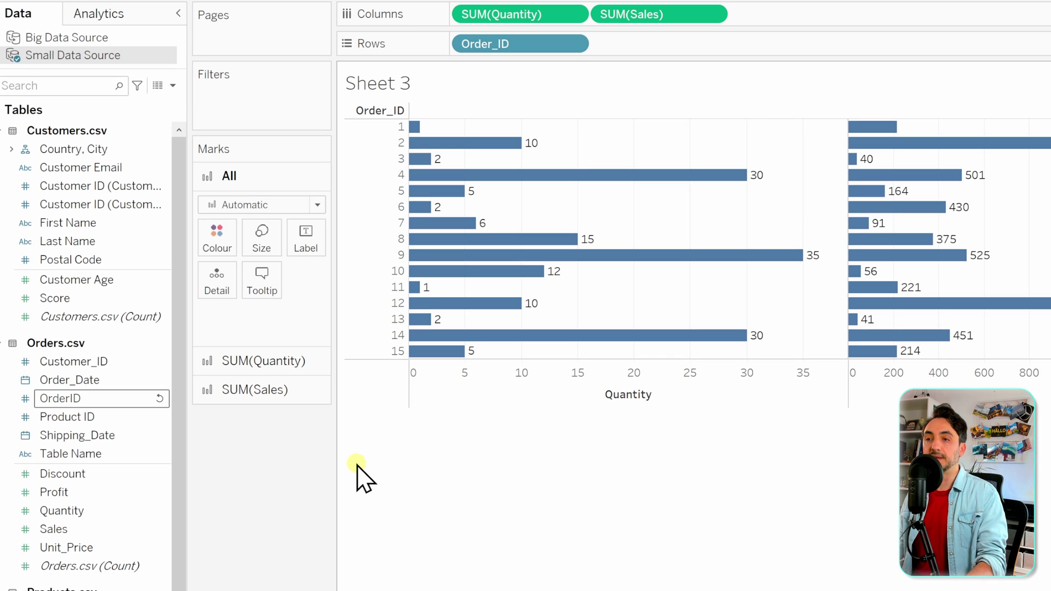
key("Return")
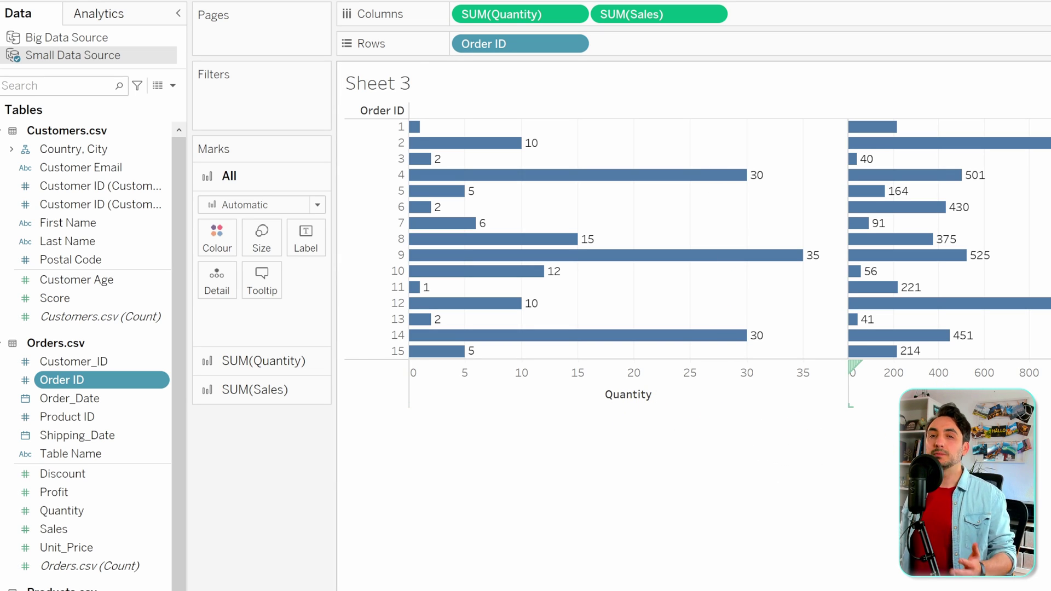
Change the title of the Quantity axis to Quantities
right_click(630, 402)
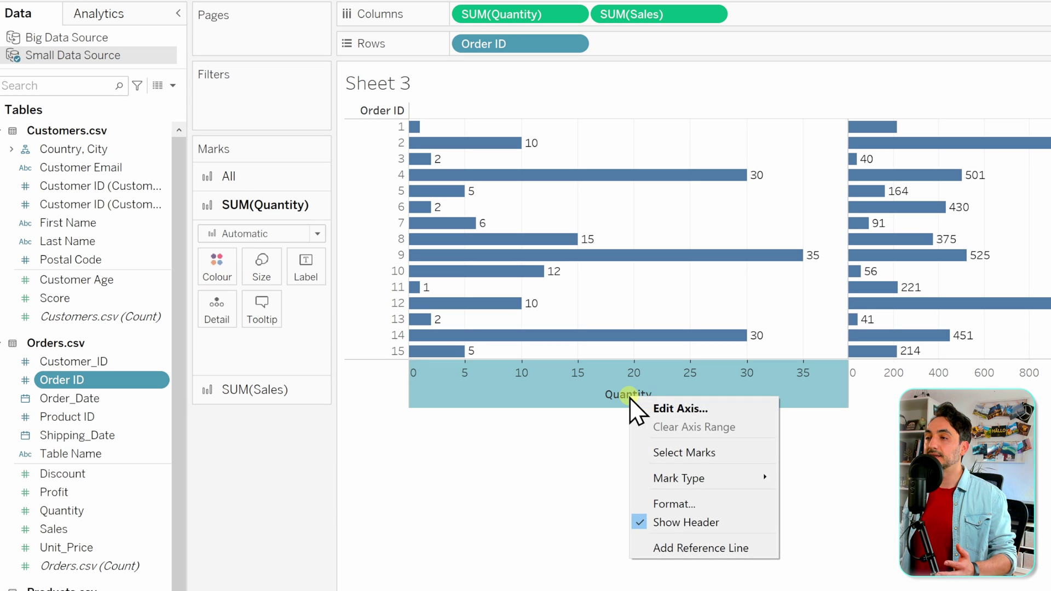
left_click(758, 411)
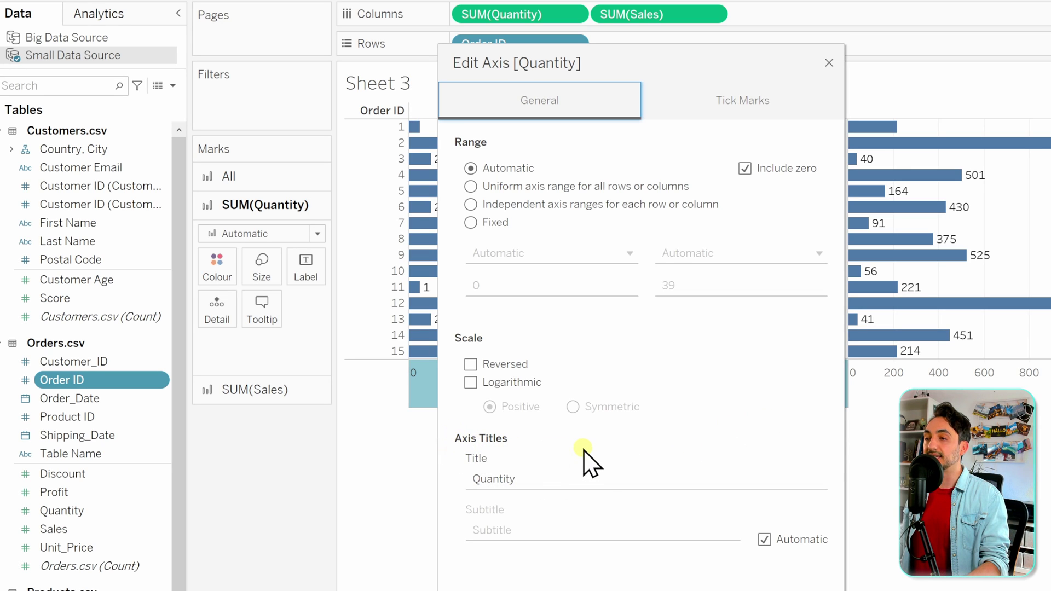
left_click(466, 465)
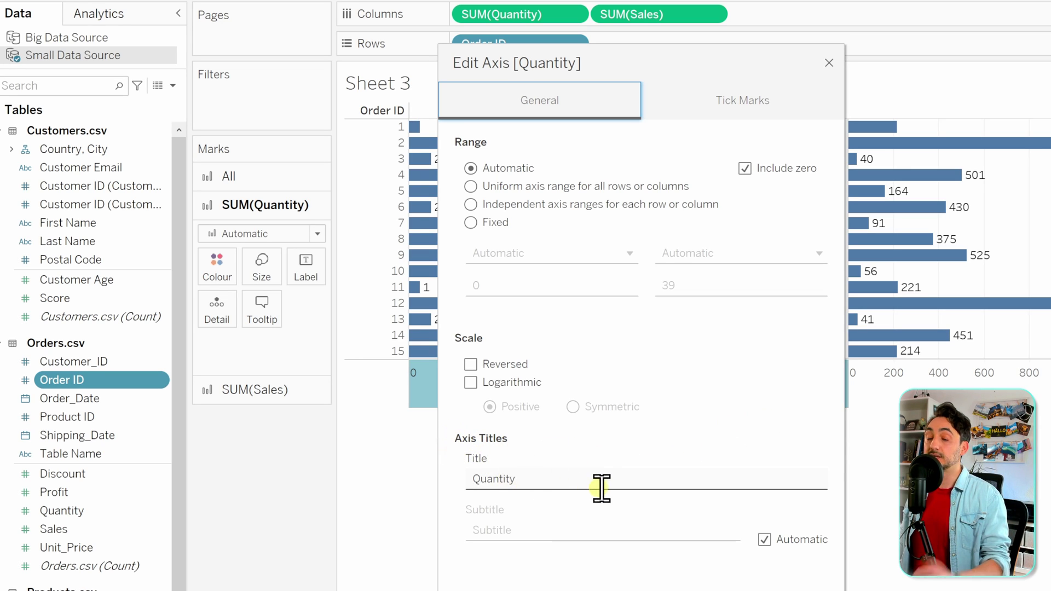
left_click(527, 481)
double_click(523, 481)
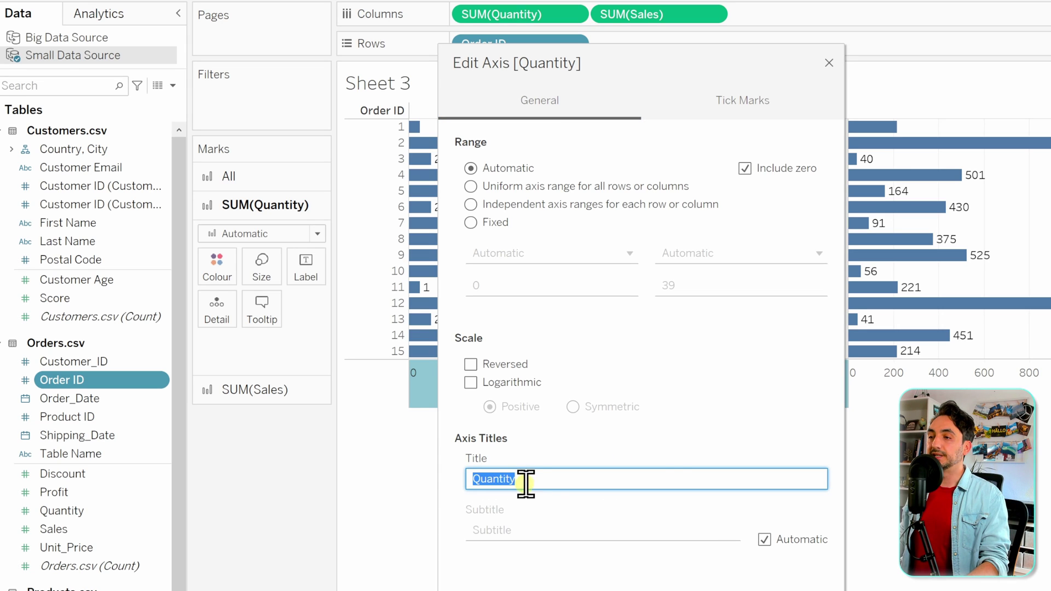
left_click(603, 472)
key("BackSpace")
type("ies")
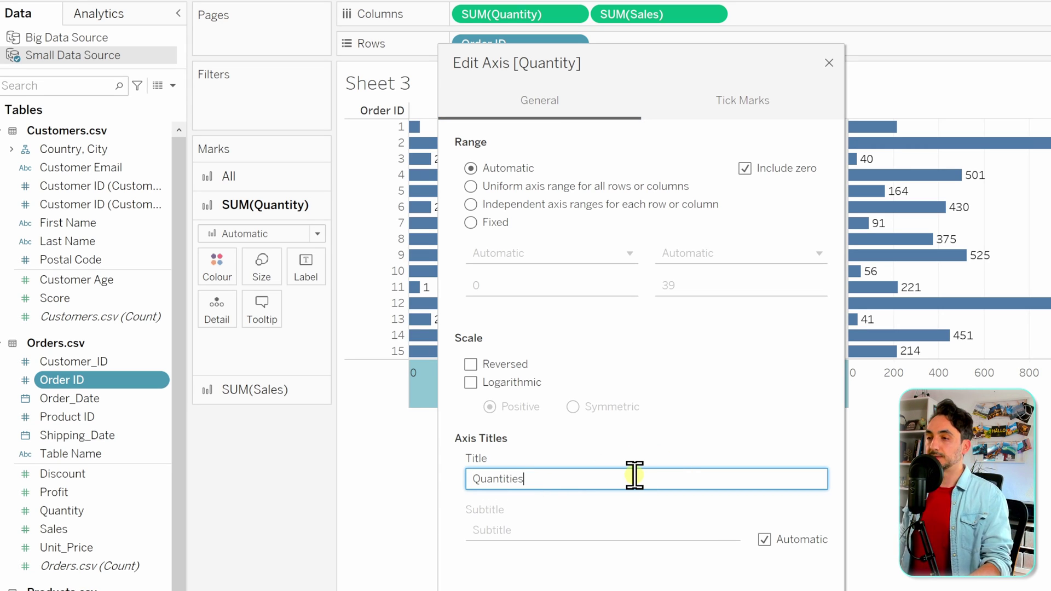
left_click(829, 64)
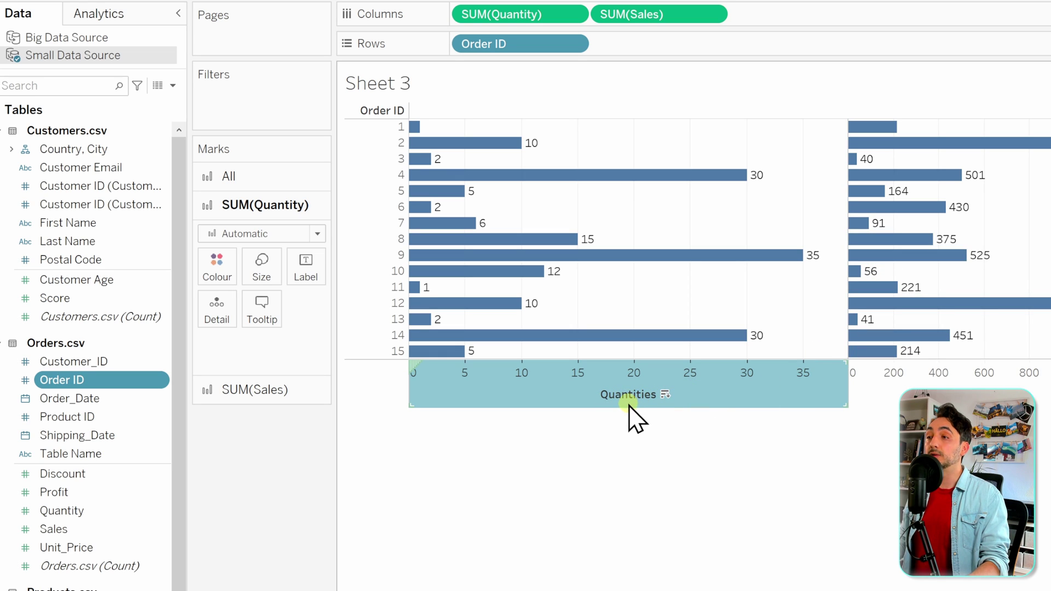
mouse_move(632, 408)
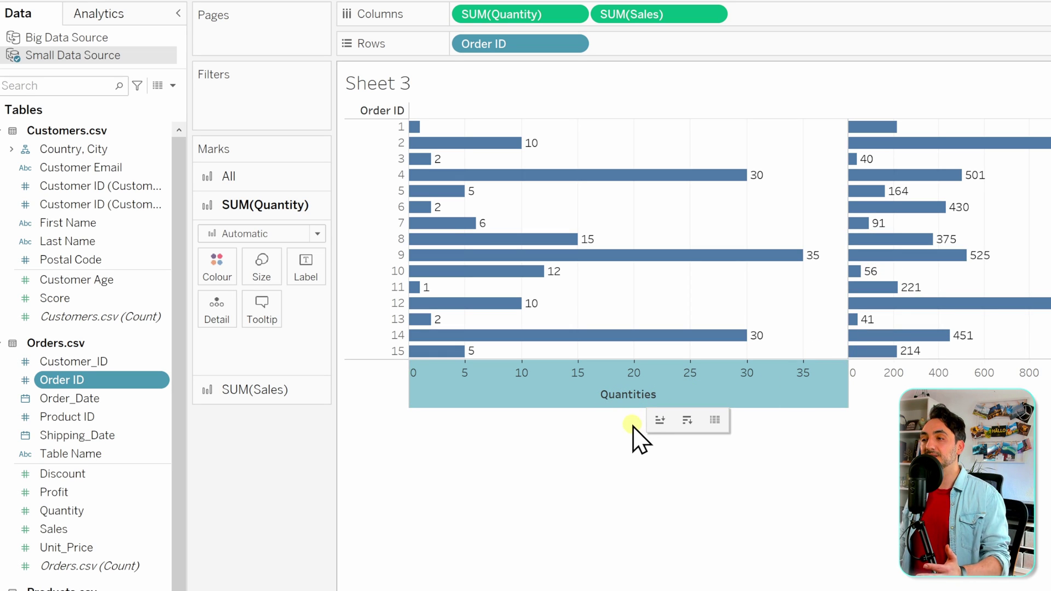
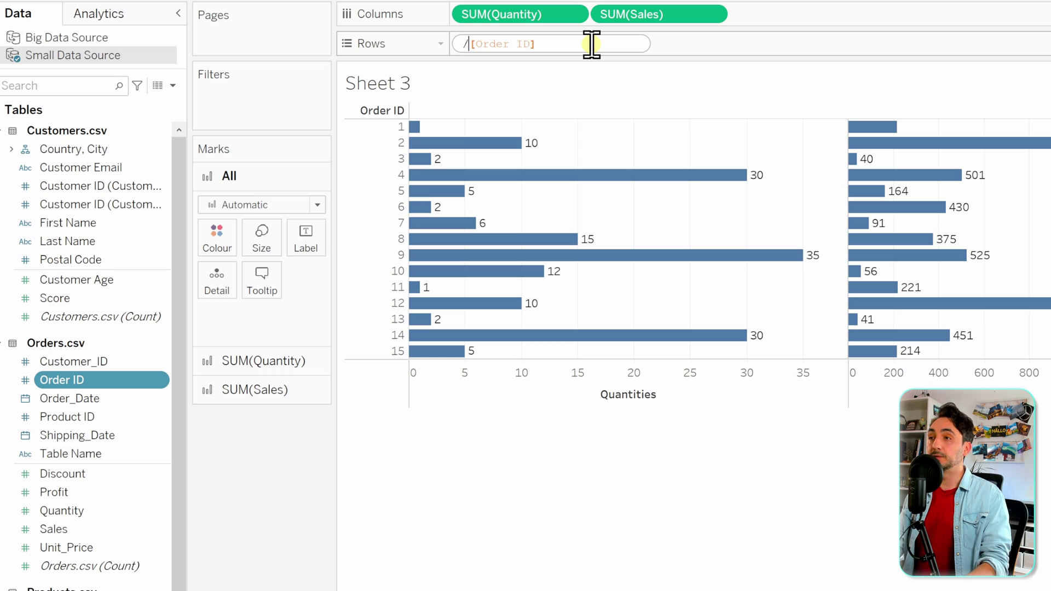
Relabel the Order ID pill in Rows as Orders by adding the comment line //Orders above [Order ID] in its expression
type("Orders")
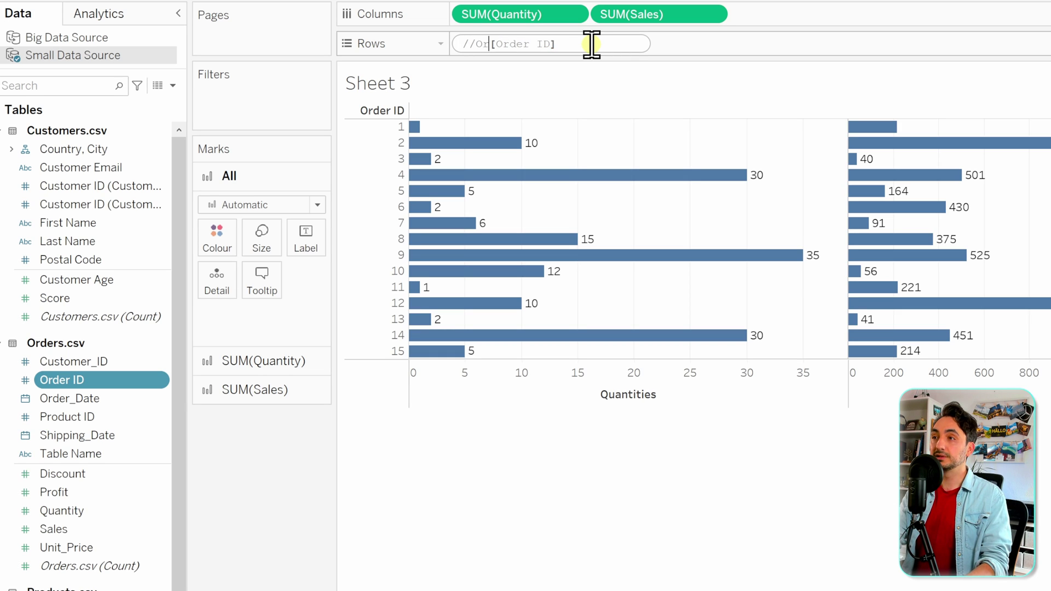
key("shift+Return")
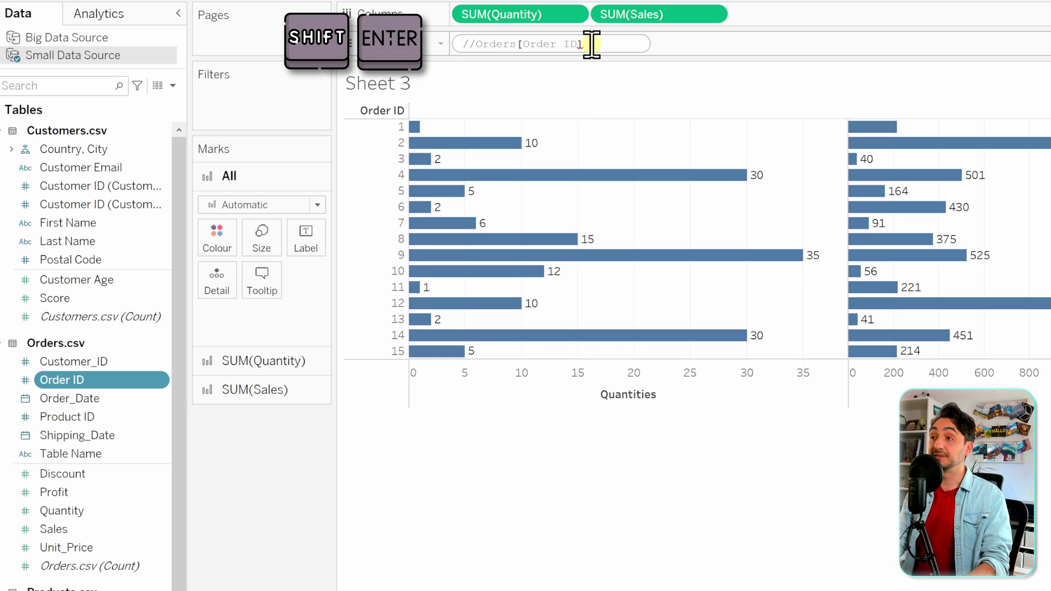
key("shift+Return")
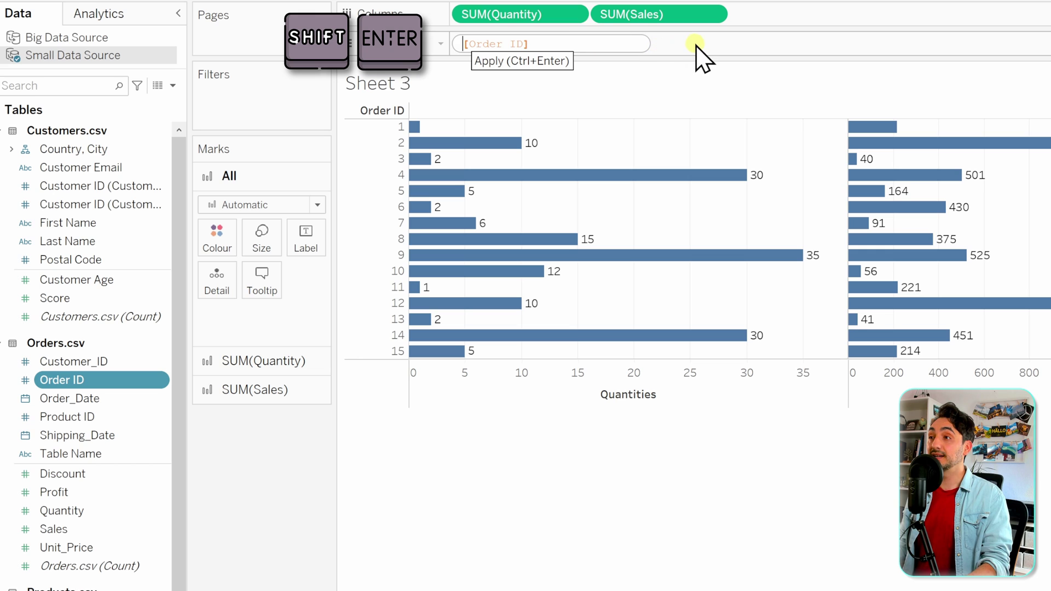
left_click(672, 44)
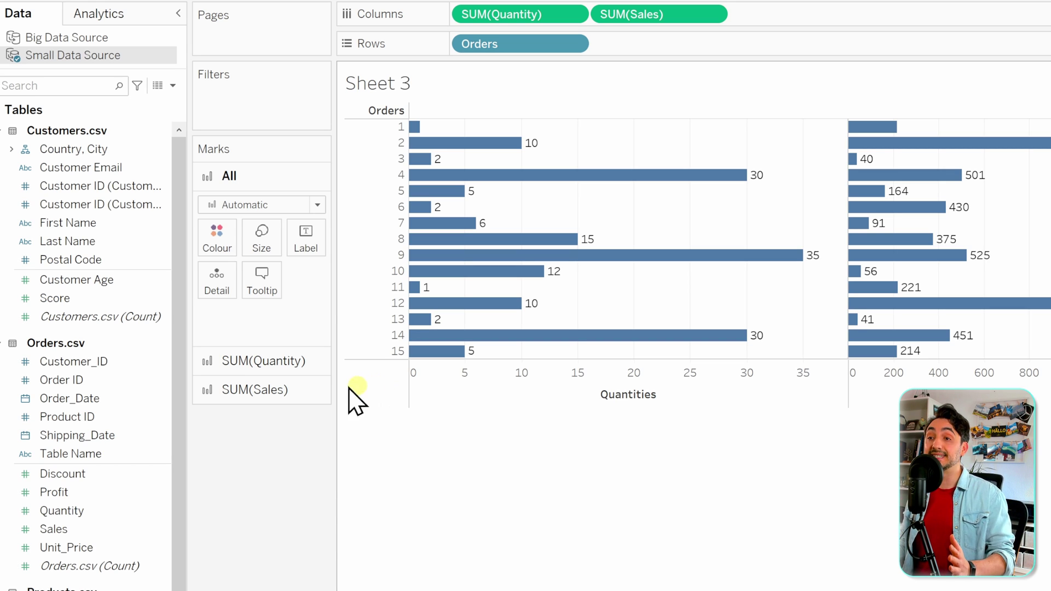
Add the Category field of Products.csv to Rows after Orders and open its expression for inline editing
left_click(94, 382)
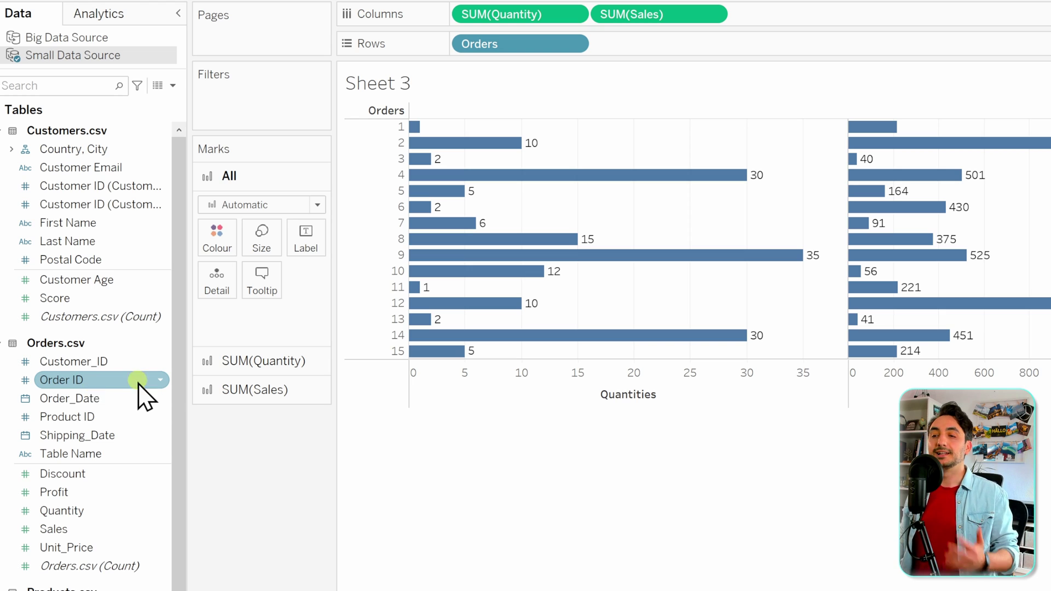
left_click_drag(82, 566, 629, 52)
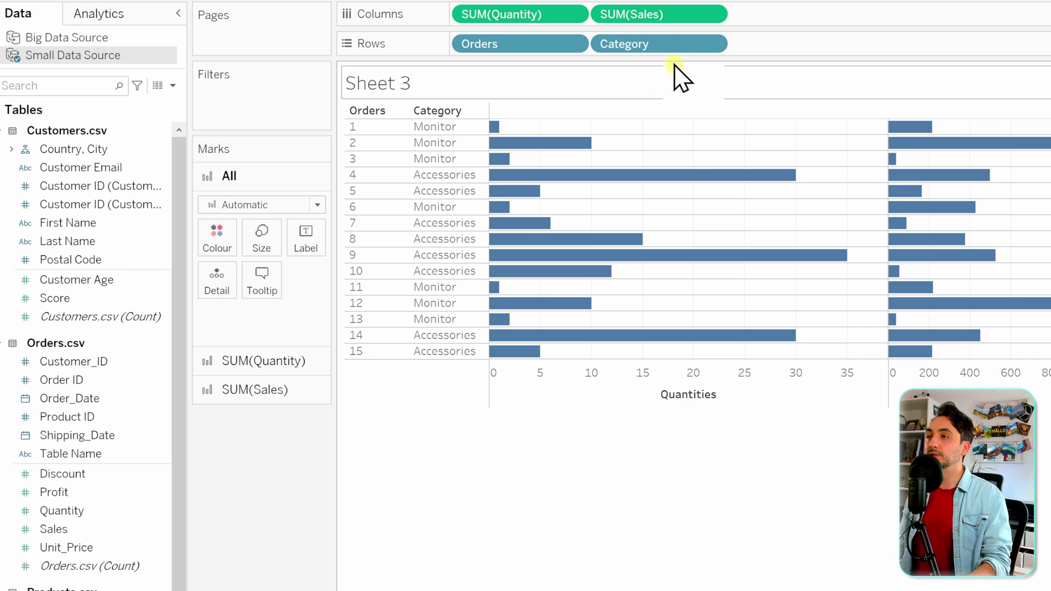
left_click(668, 46)
double_click(668, 46)
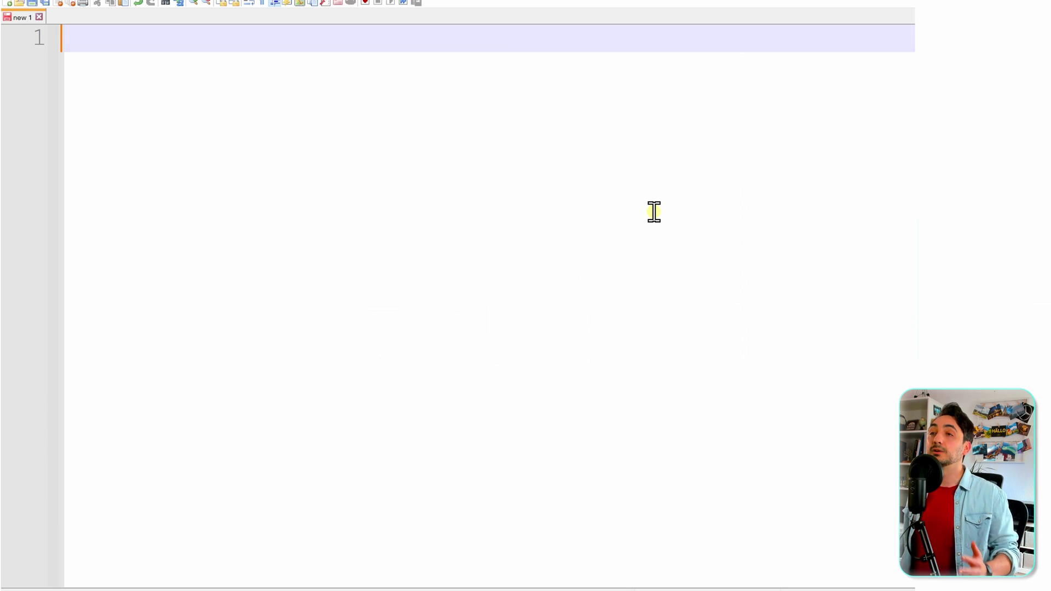
Switch to the text editor, write the comment line //Categories above [Category], and select both lines
type("[Category]")
left_click(63, 38)
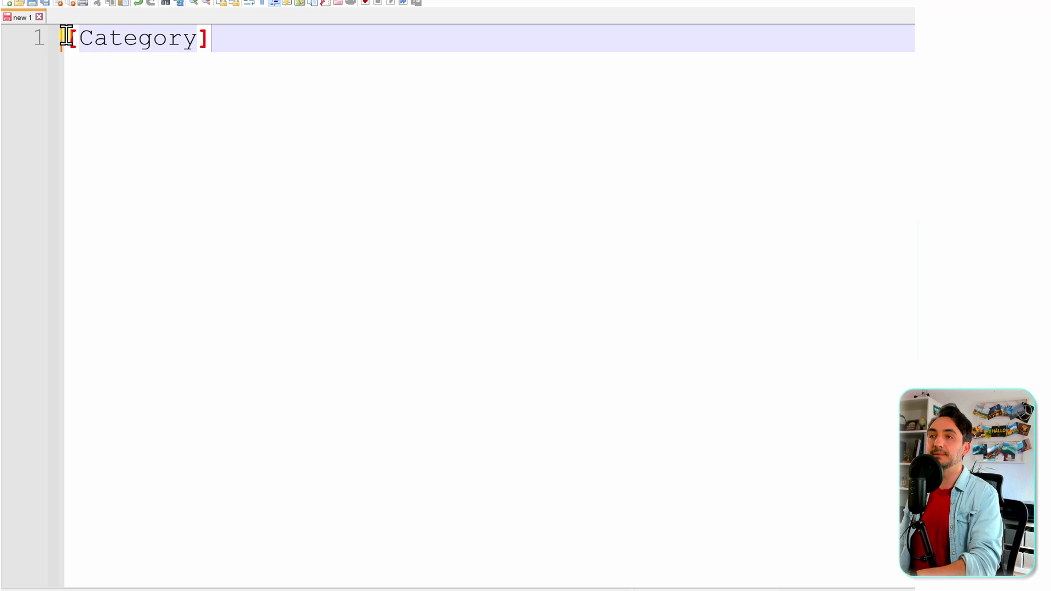
key("Return")
left_click(101, 38)
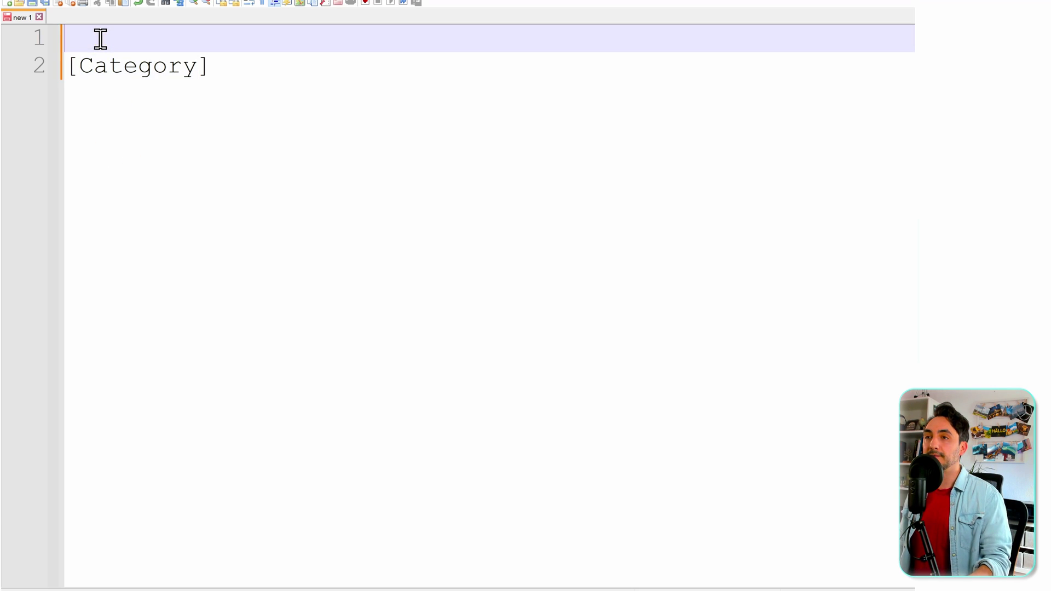
type("//")
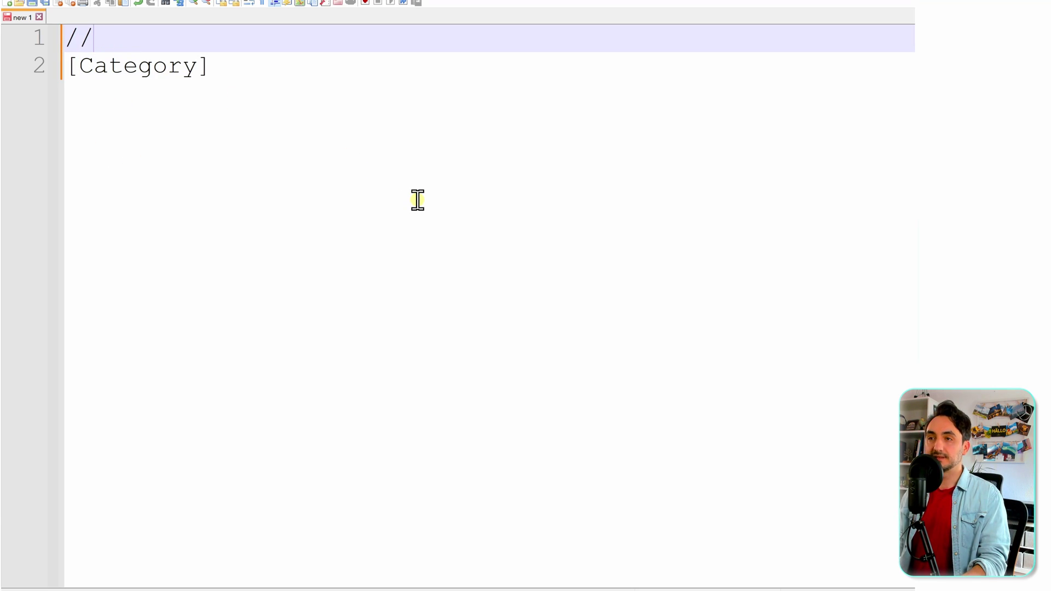
type("Categories")
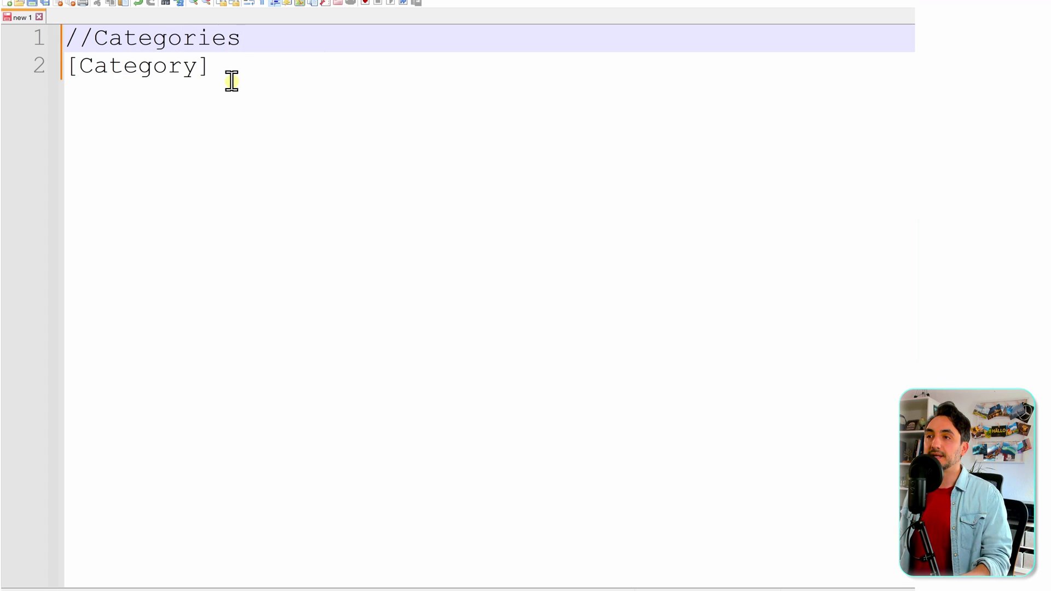
left_click_drag(230, 82, 52, 38)
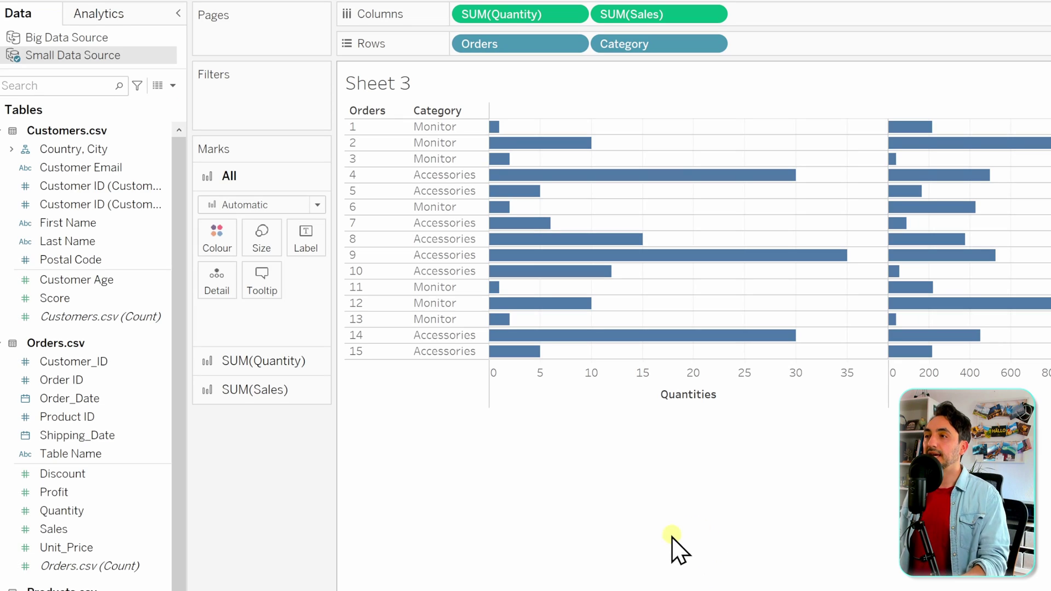
In Sheet 3, replace the Category pill's expression in Rows with the comment line //Categories followed by [Category]
double_click(671, 44)
key("ctrl+a")
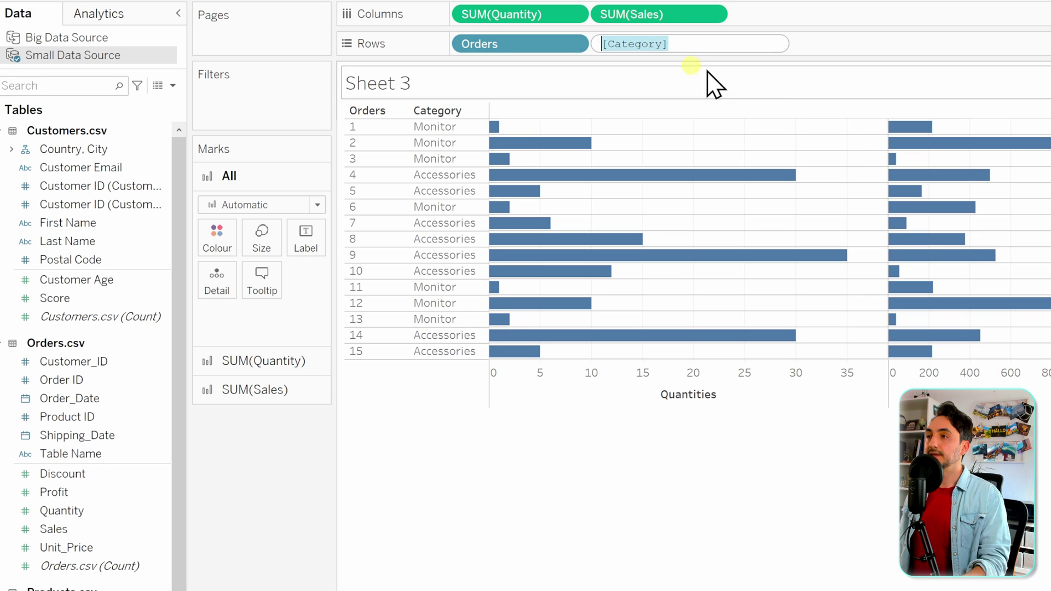
key("BackSpace")
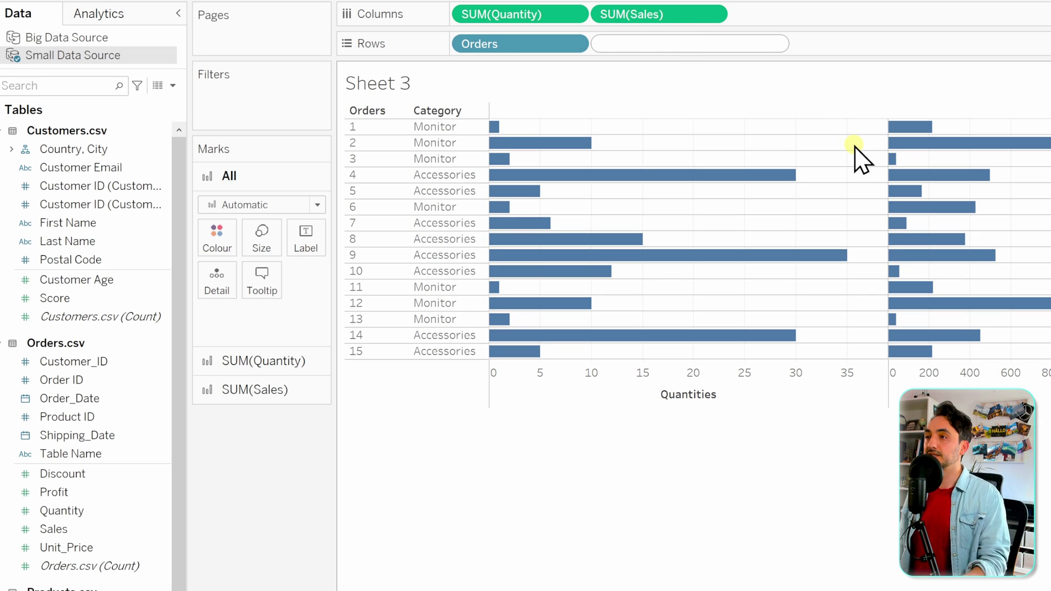
key("ctrl+z")
key("Return")
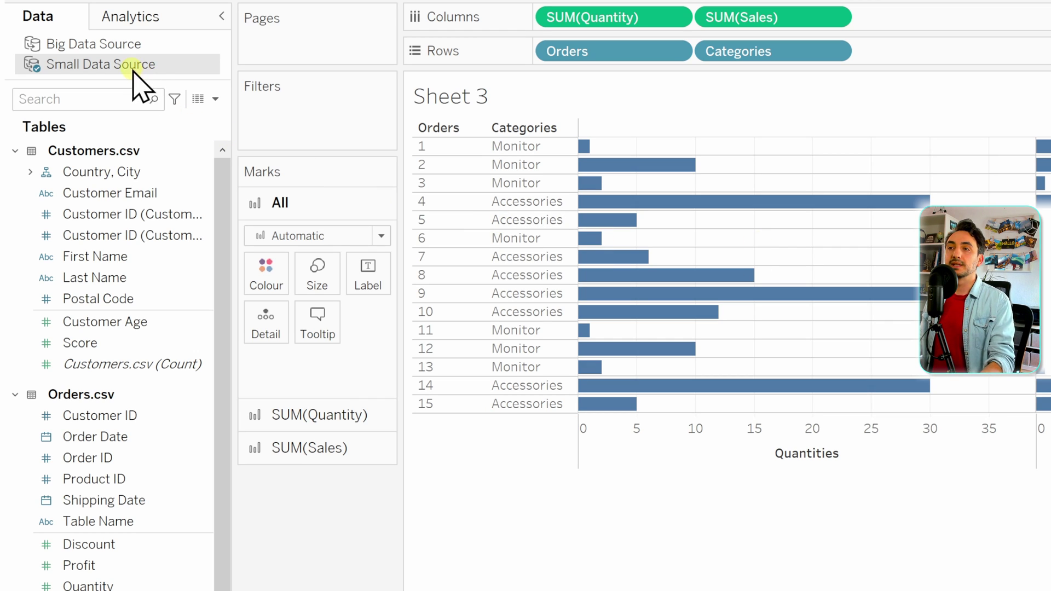
Collapse the Customers.csv, Orders.csv and Products.csv tables in the data pane
left_click(14, 150)
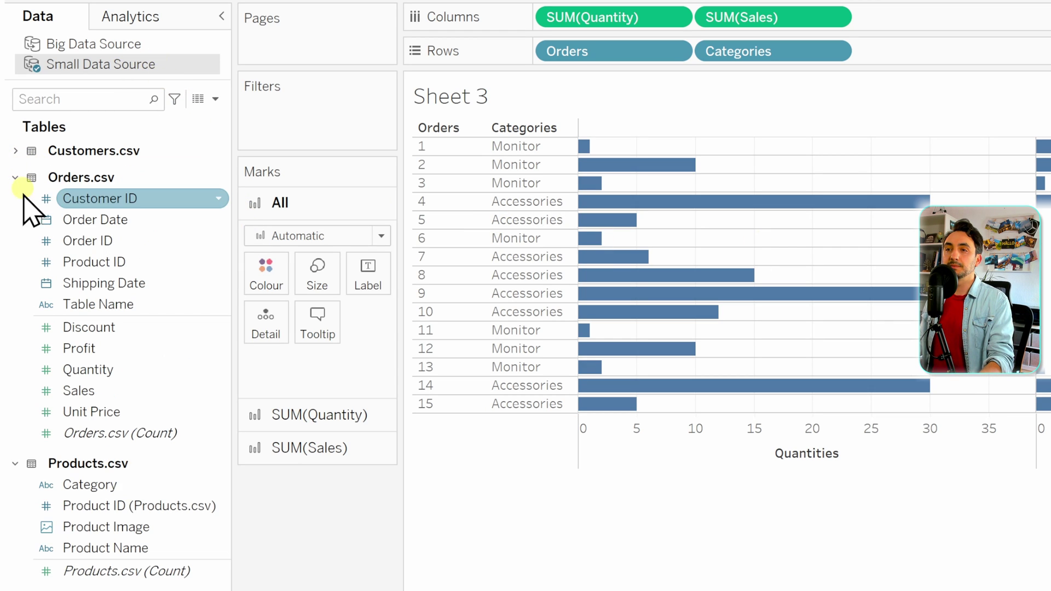
left_click(15, 177)
left_click(16, 206)
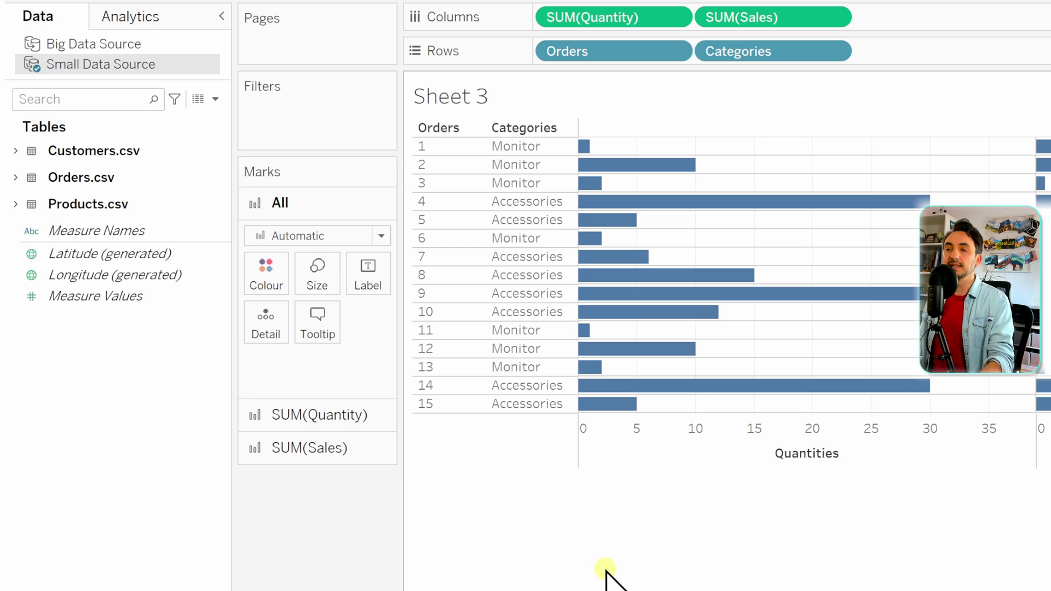
Rename the Customers.csv table of the Small Data Source to Customers in the data pane
right_click(122, 153)
left_click(174, 165)
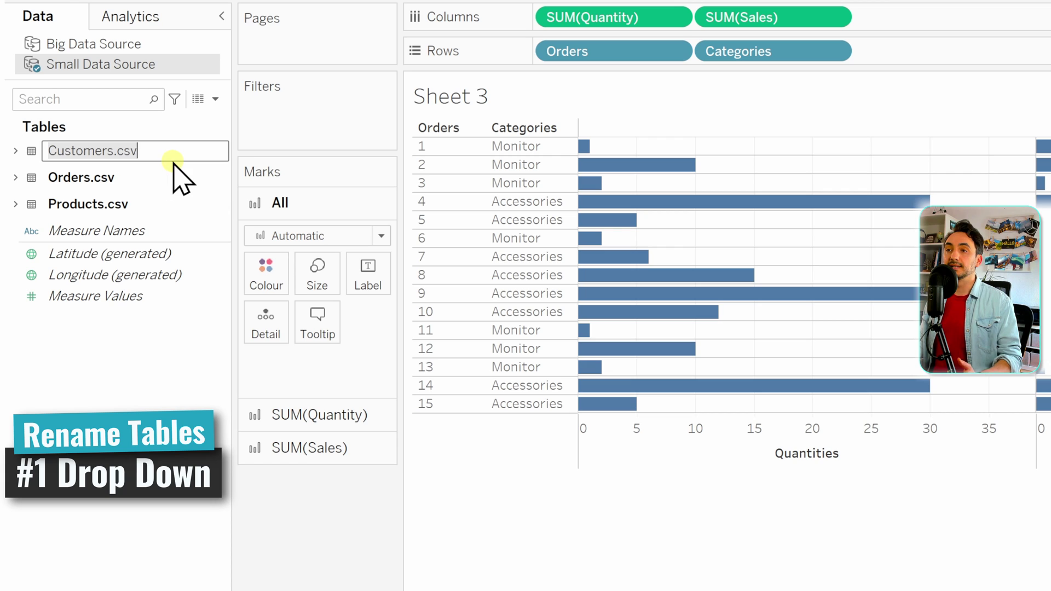
key("BackSpace")
key("BackSpace")
key("BackSpace")
key("BackSpace")
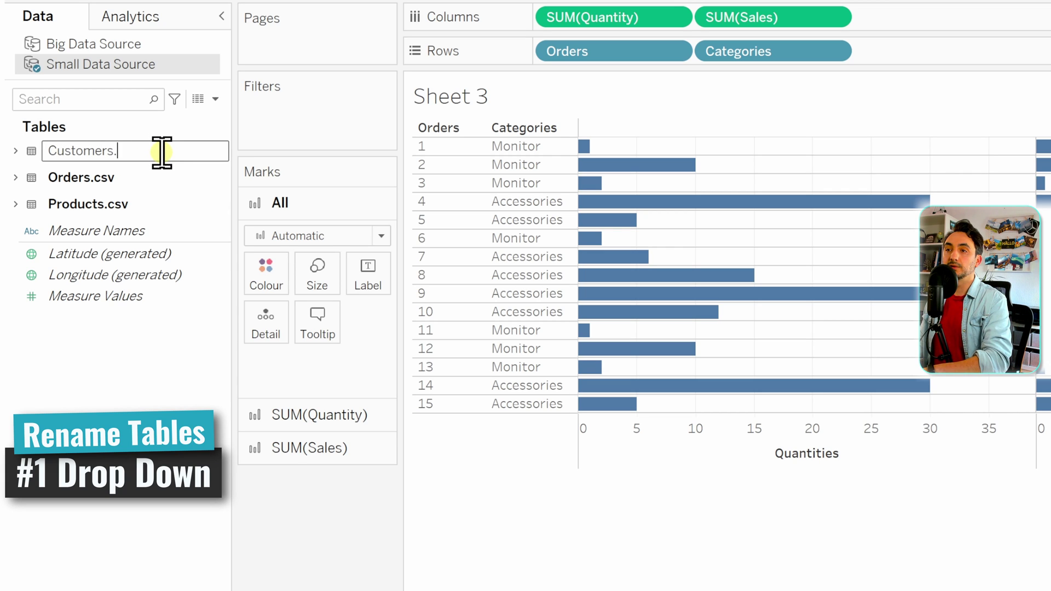
key("Return")
Rename the Orders.csv table of the Small Data Source to Orders in the data pane
left_click(113, 180)
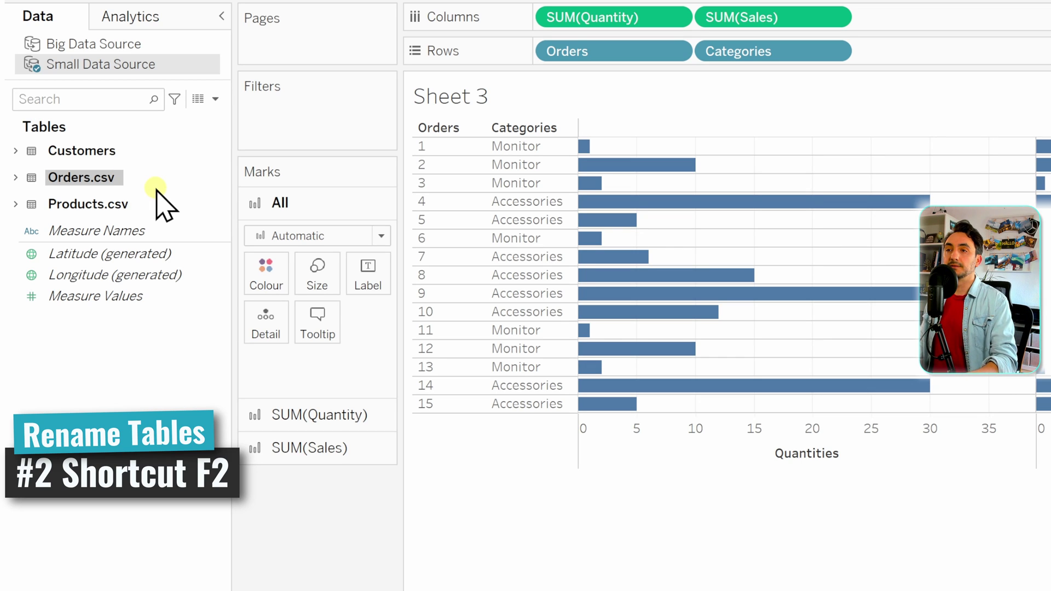
key("F2")
left_click(133, 177)
key("BackSpace")
key("BackSpace")
key("BackSpace")
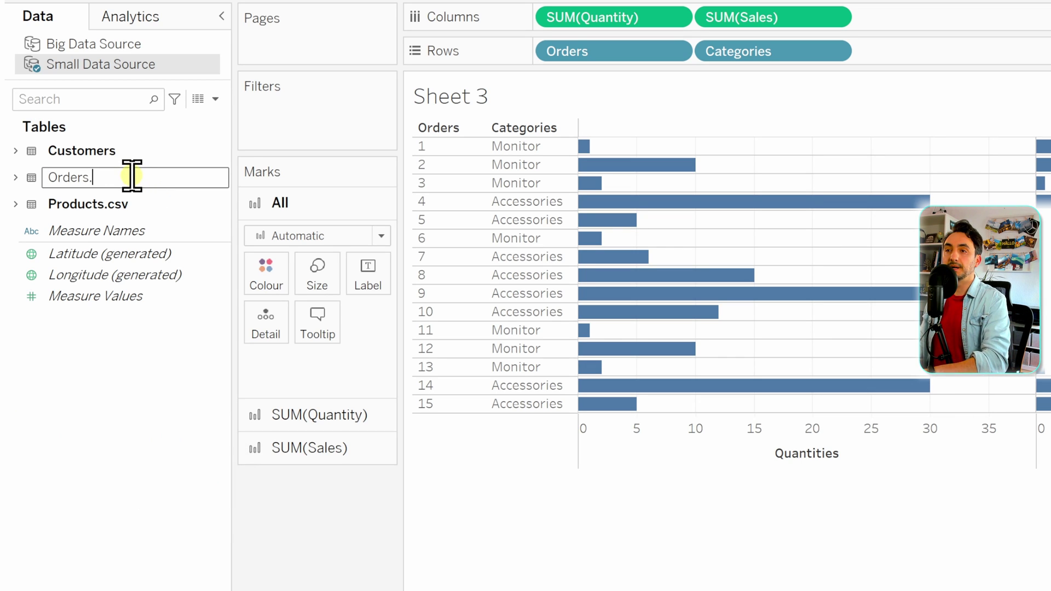
key("BackSpace")
key("Return")
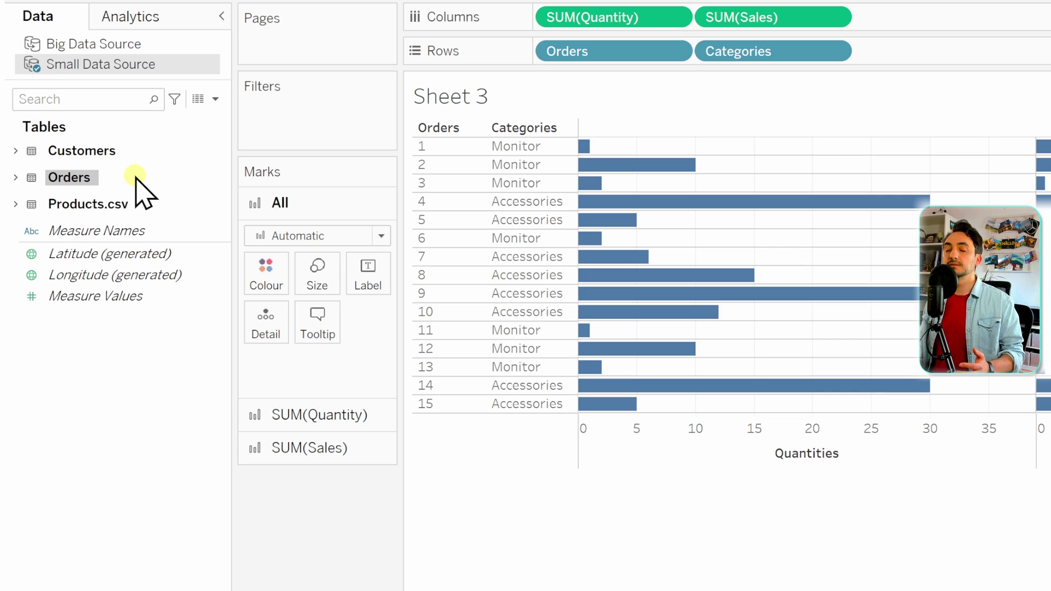
Rename the Products.csv table of the Small Data Source to Products in the data pane
right_click(121, 205)
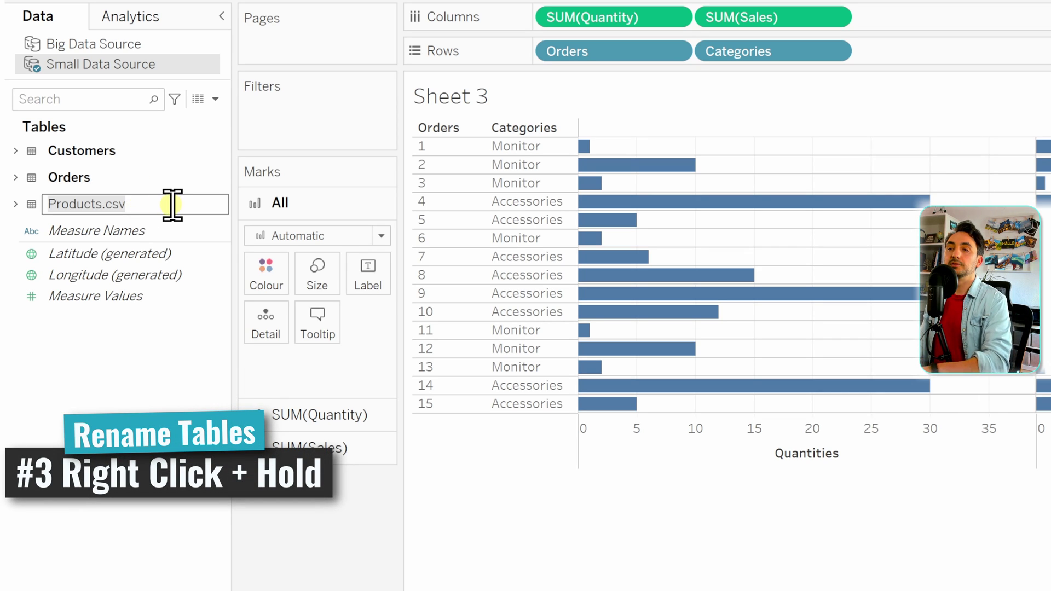
left_click(176, 204)
key("BackSpace")
key("BackSpace")
key("BackSpace")
key("BackSpace")
key("Return")
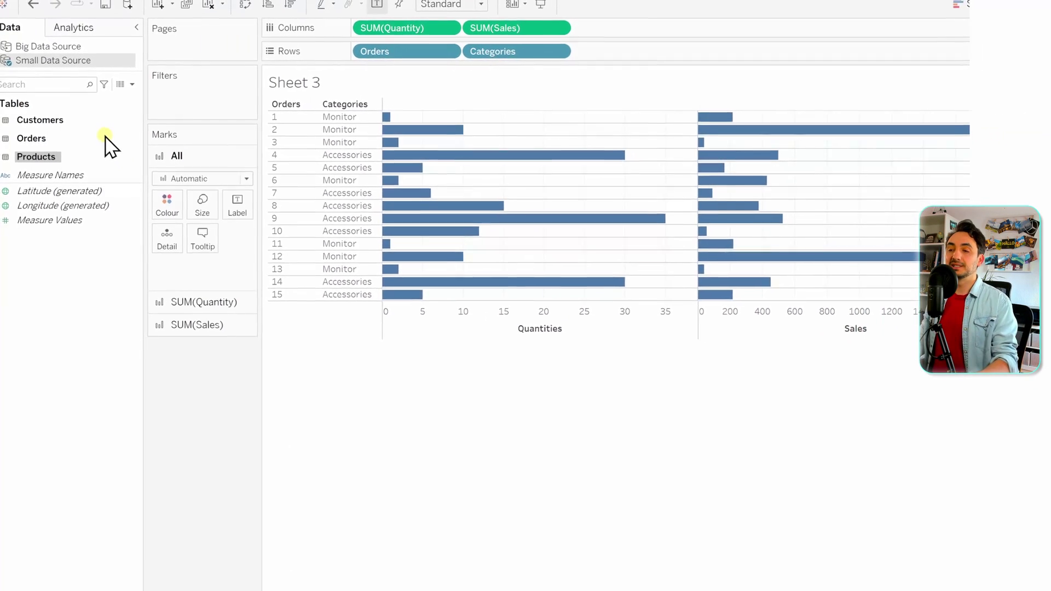
Go to the data source page and switch from Small Data Source to Big Data Source
left_click(48, 581)
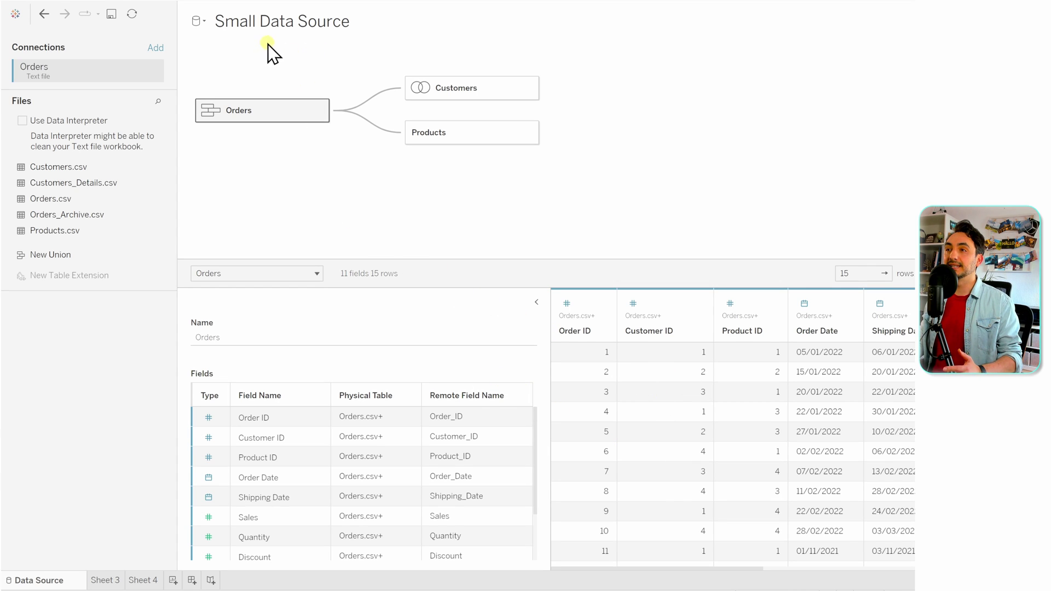
left_click(200, 22)
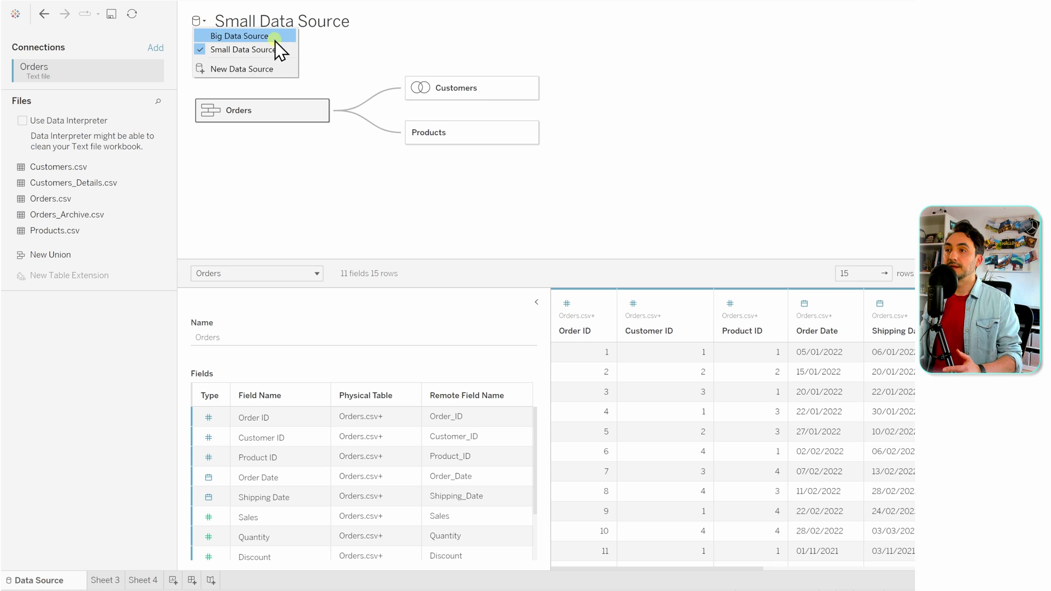
left_click(283, 37)
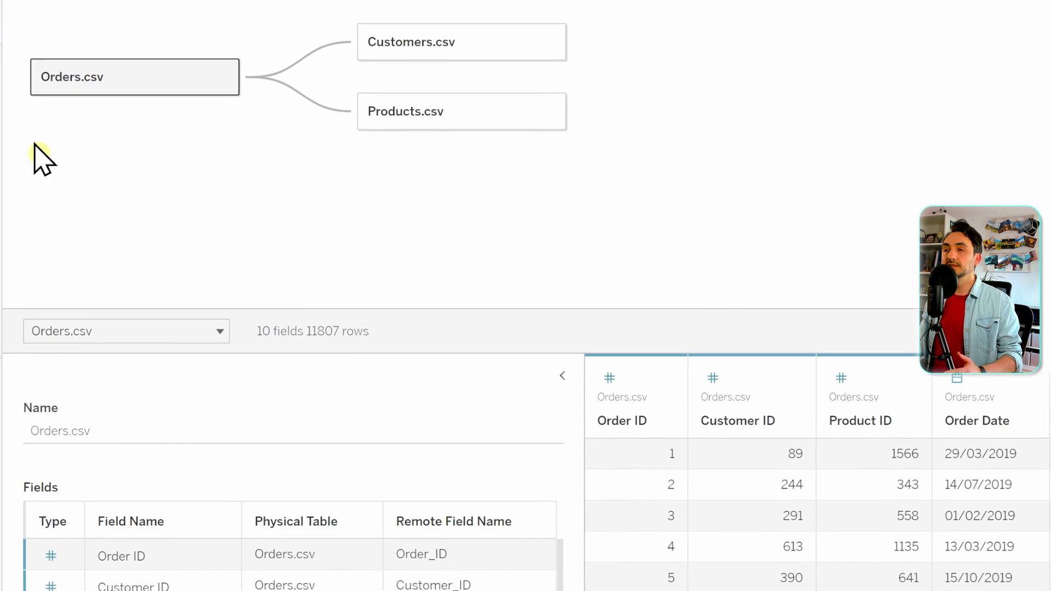
Rename the Orders.csv logical table in the Big Data Source's data model to Orders
right_click(91, 78)
left_click(177, 112)
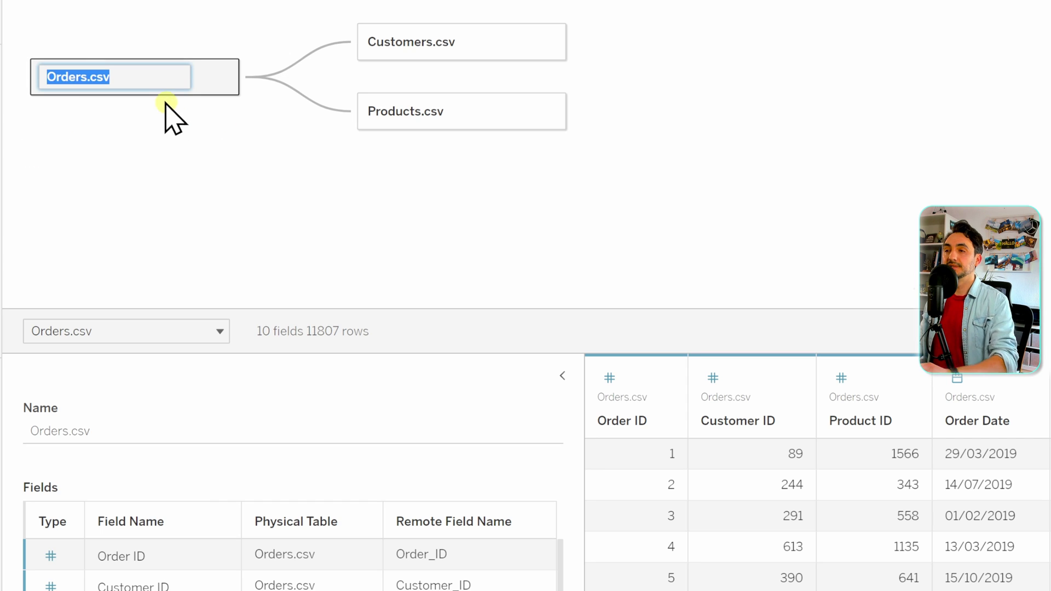
left_click(139, 79)
key("BackSpace")
key("BackSpace")
key("BackSpace")
key("BackSpace")
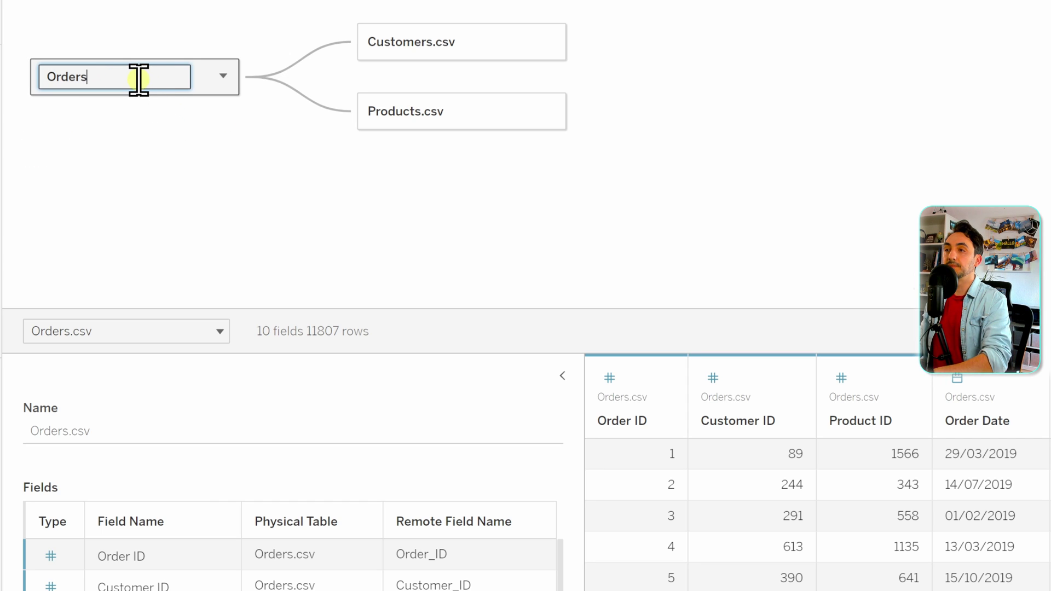
key("Return")
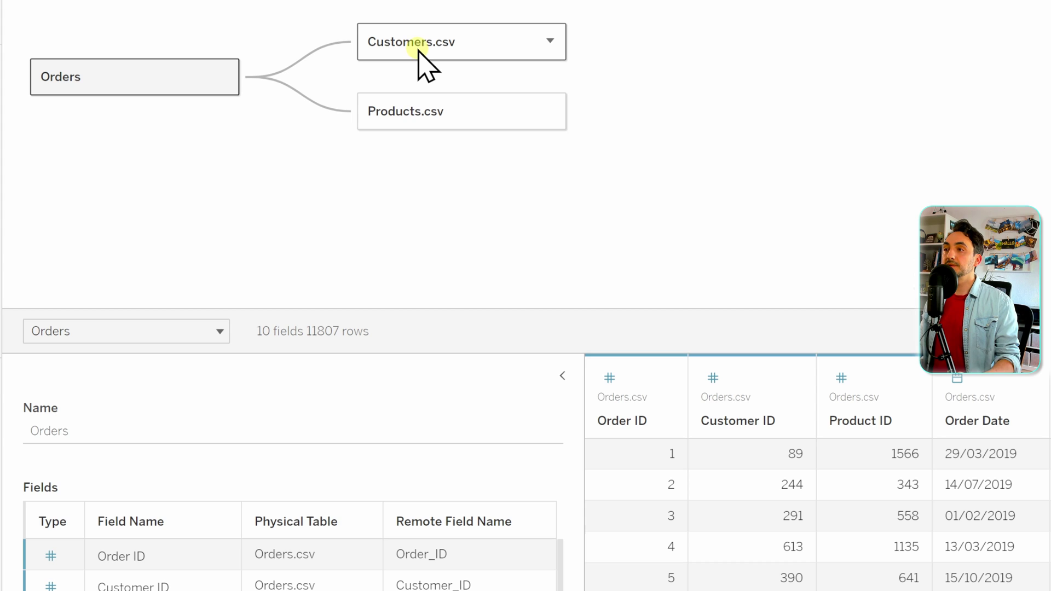
Select the Customers.csv logical table of the Big Data Source and change its name to Customers in the table details
left_click(420, 51)
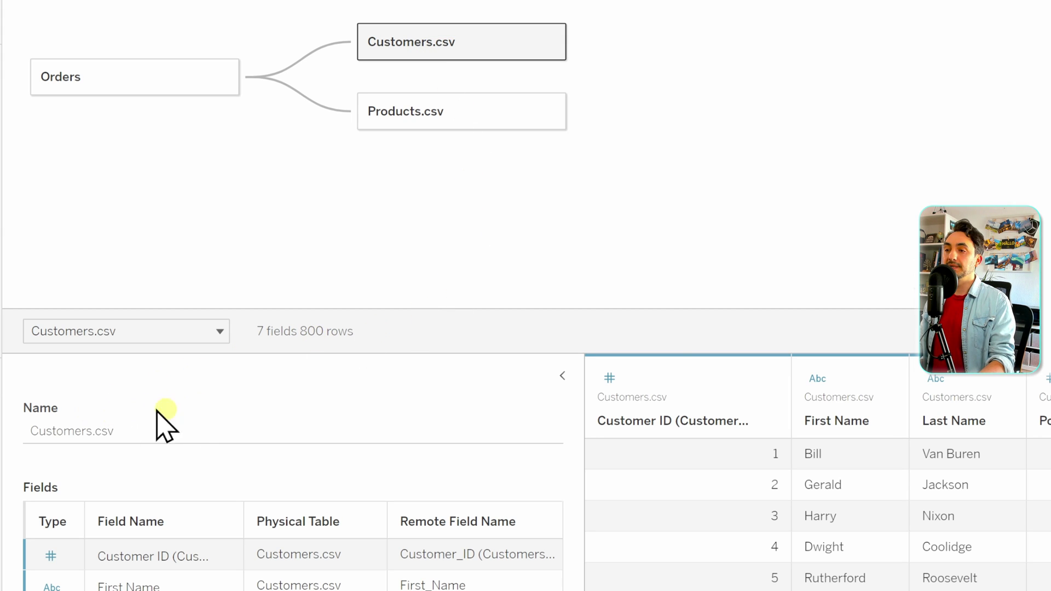
left_click(129, 434)
left_click(137, 432)
key("BackSpace")
key("BackSpace")
key("BackSpace")
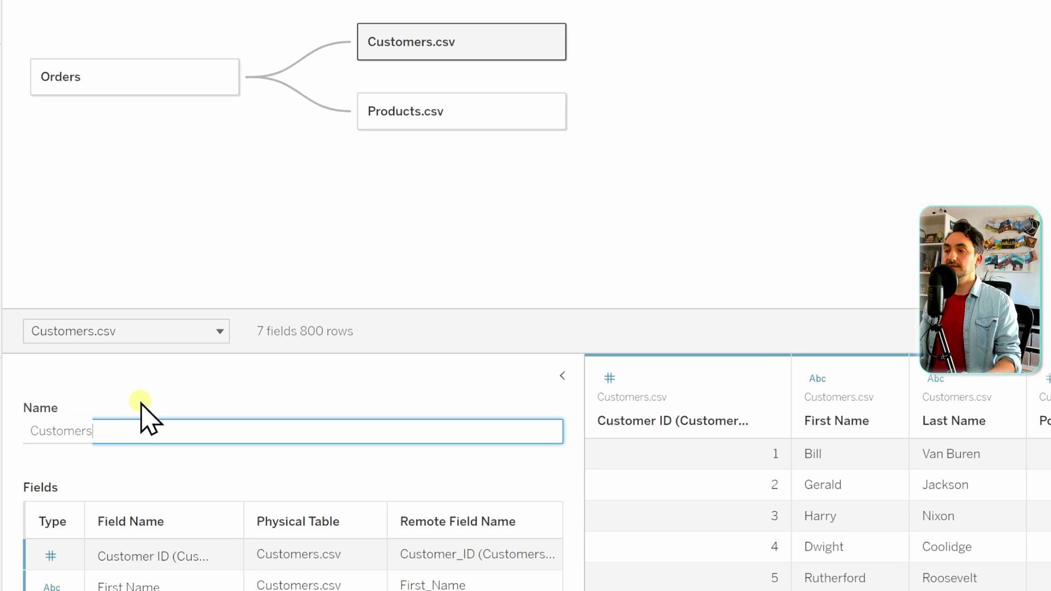
left_click(140, 412)
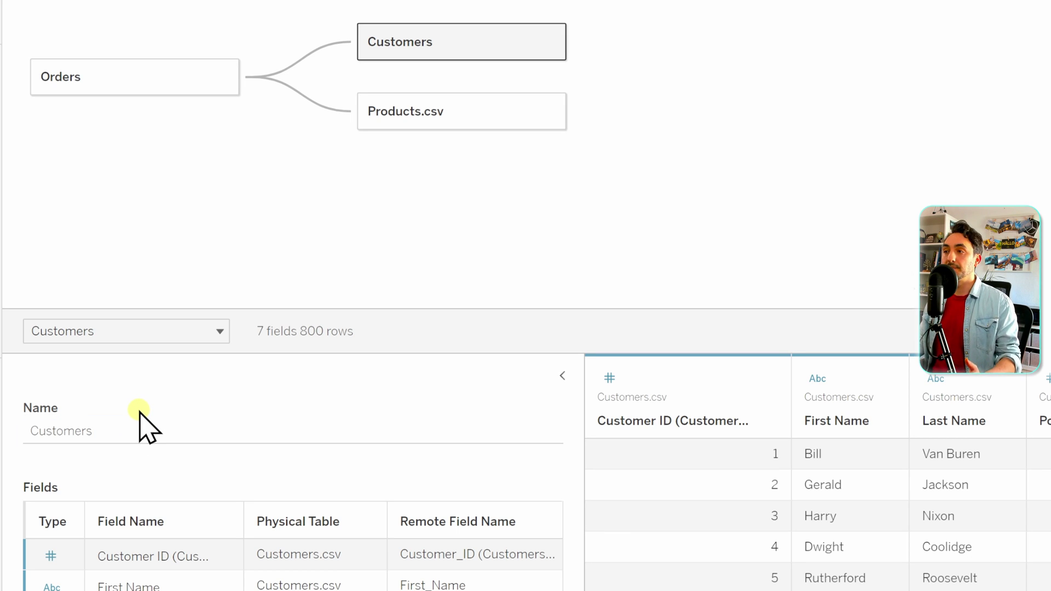
Choose Products.csv from the list of logical tables and change its name to Products in the table details
left_click(212, 337)
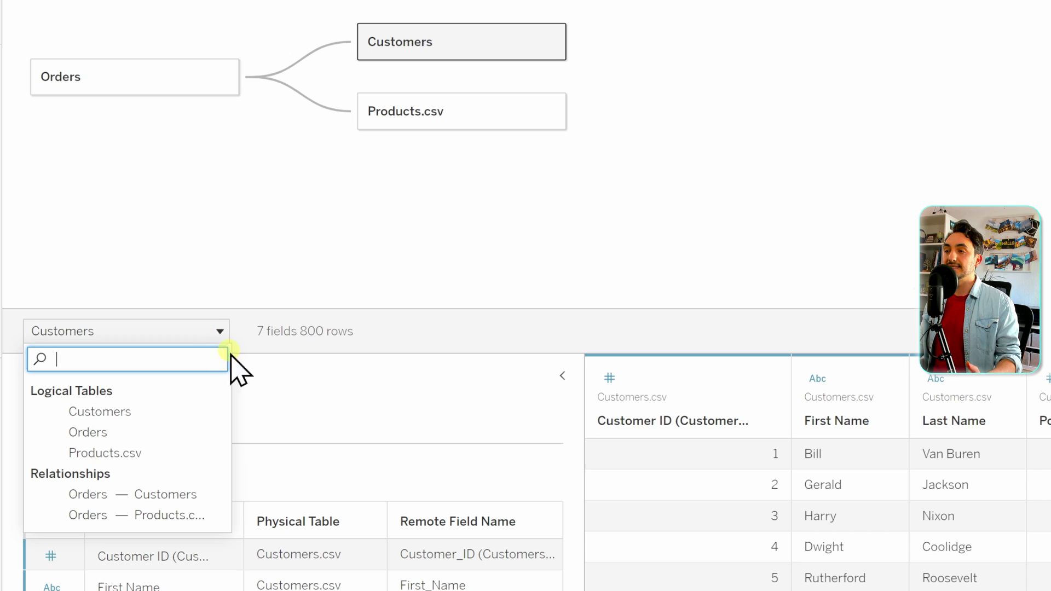
left_click(137, 453)
left_click(115, 432)
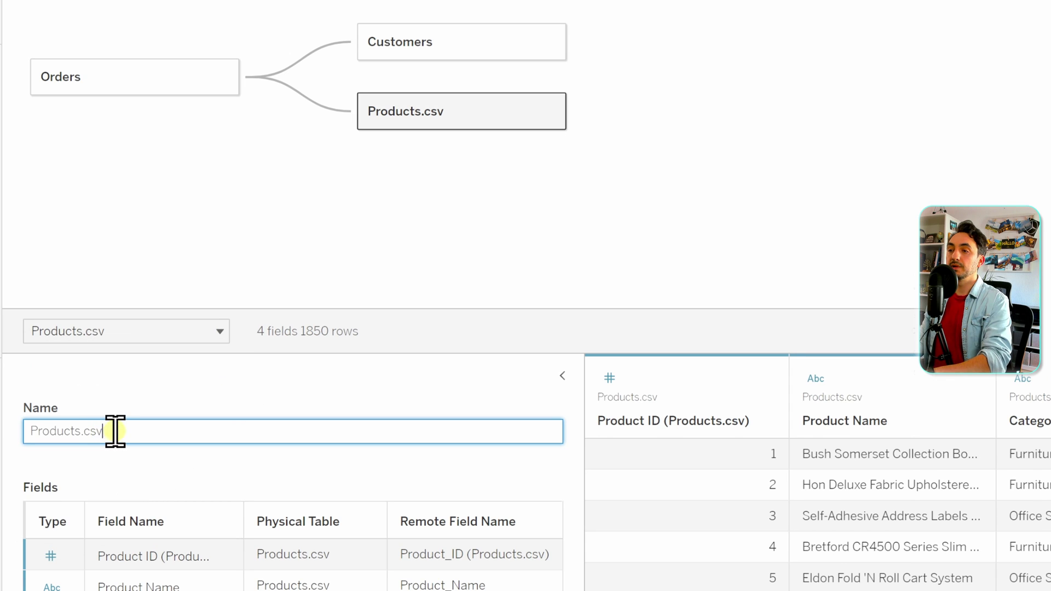
key("BackSpace")
key("BackSpace")
key("BackSpace")
key("BackSpace")
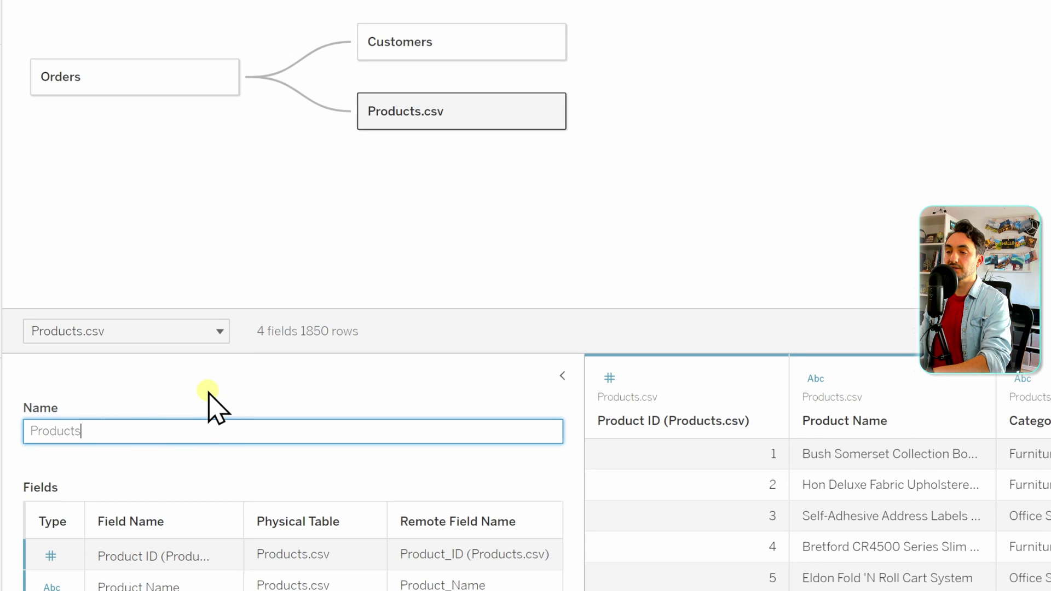
key("Return")
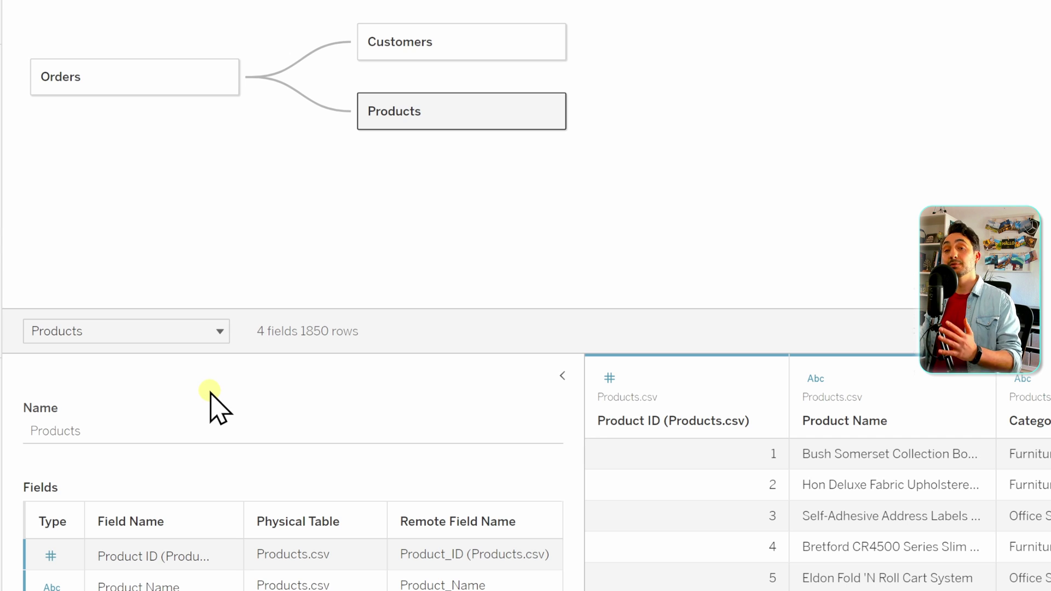